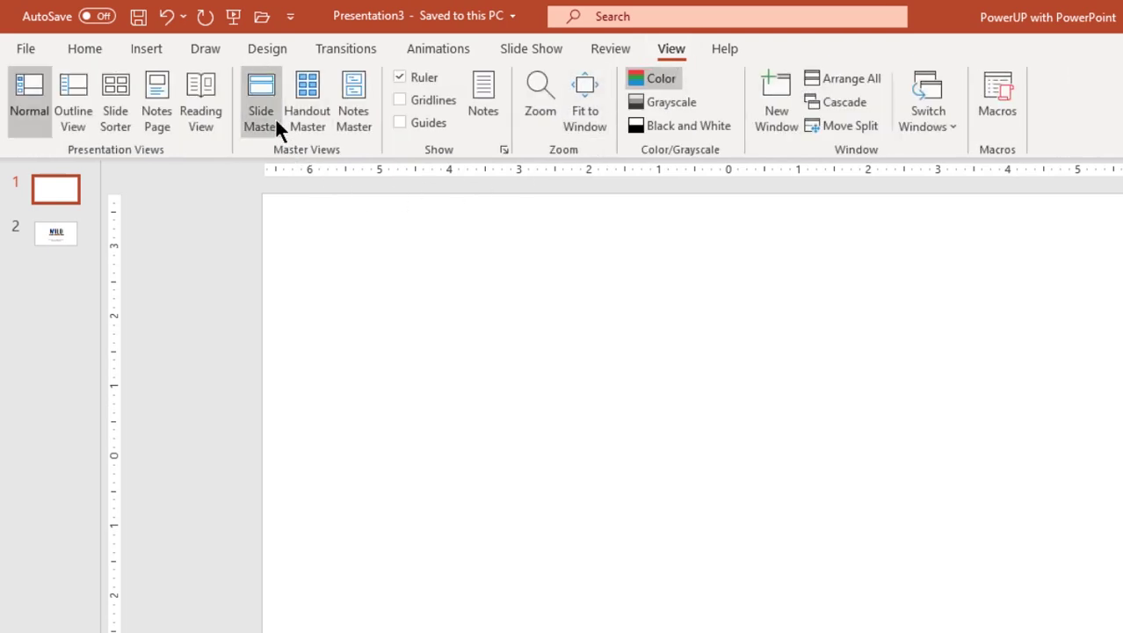
In Slide Master, make slides portrait On-screen Show (4:3), 7.5 × 10 in, with Ensure Fit
click(275, 117)
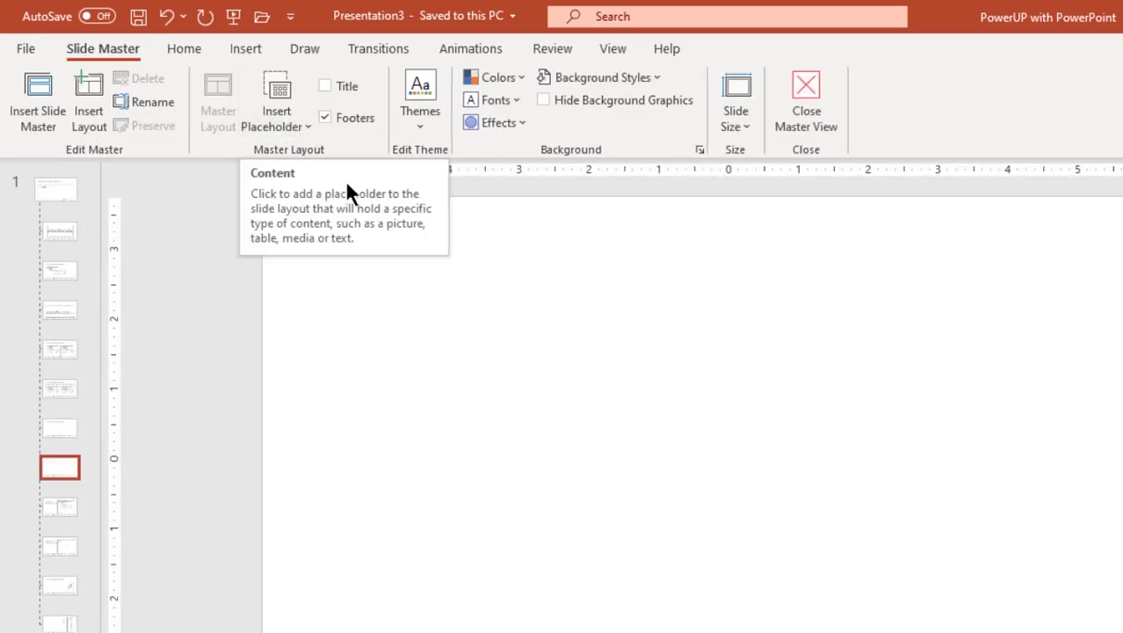
click(742, 128)
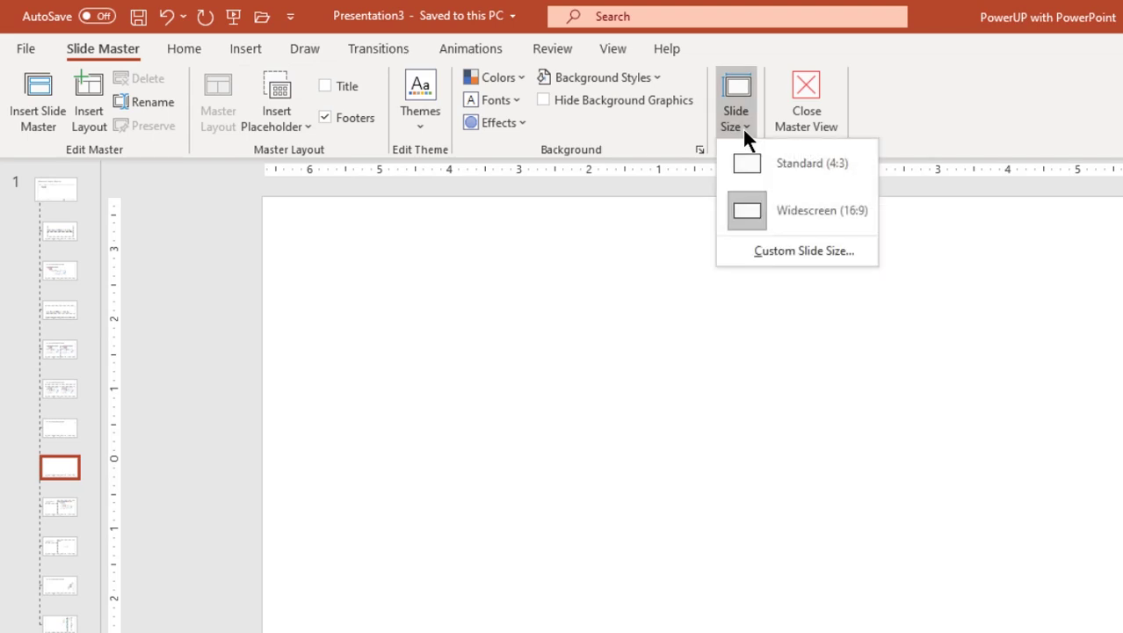
click(781, 251)
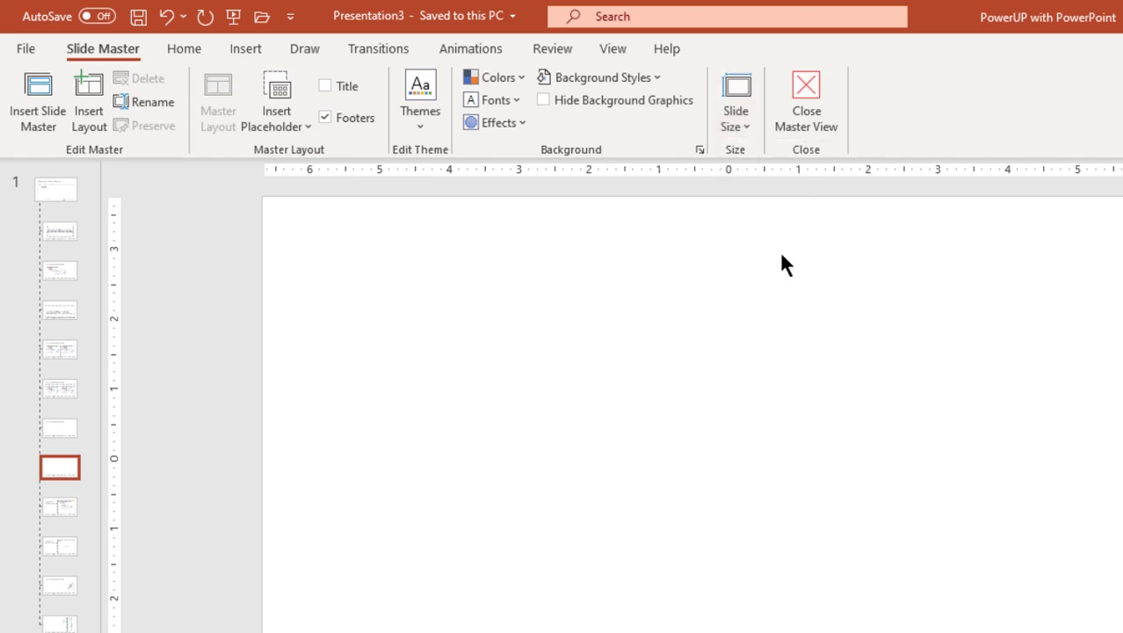
click(651, 323)
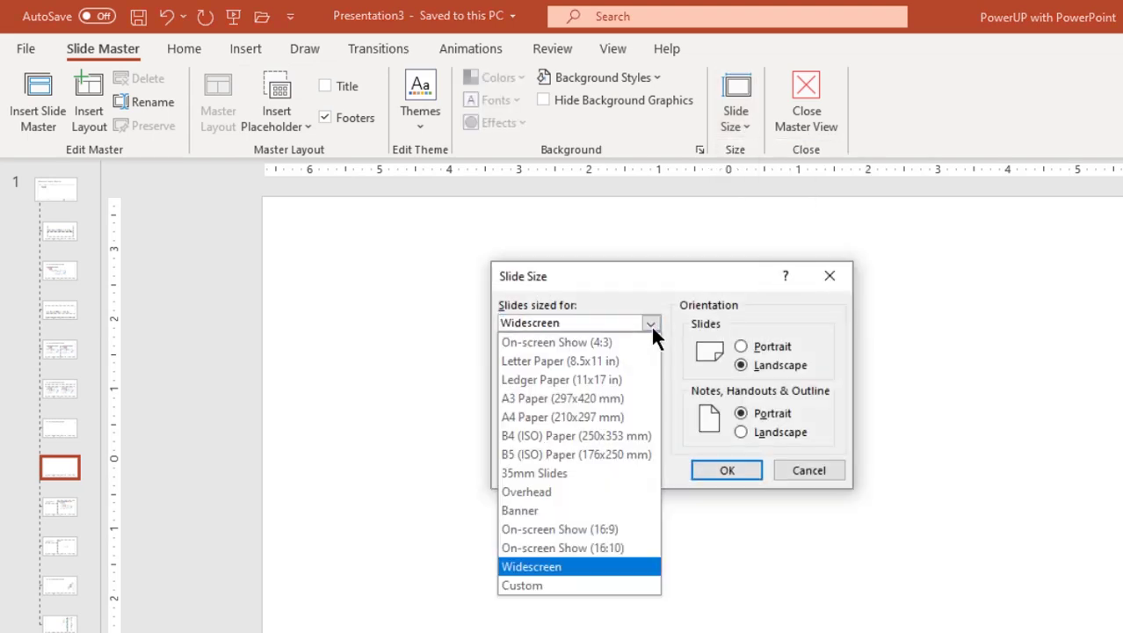
click(546, 344)
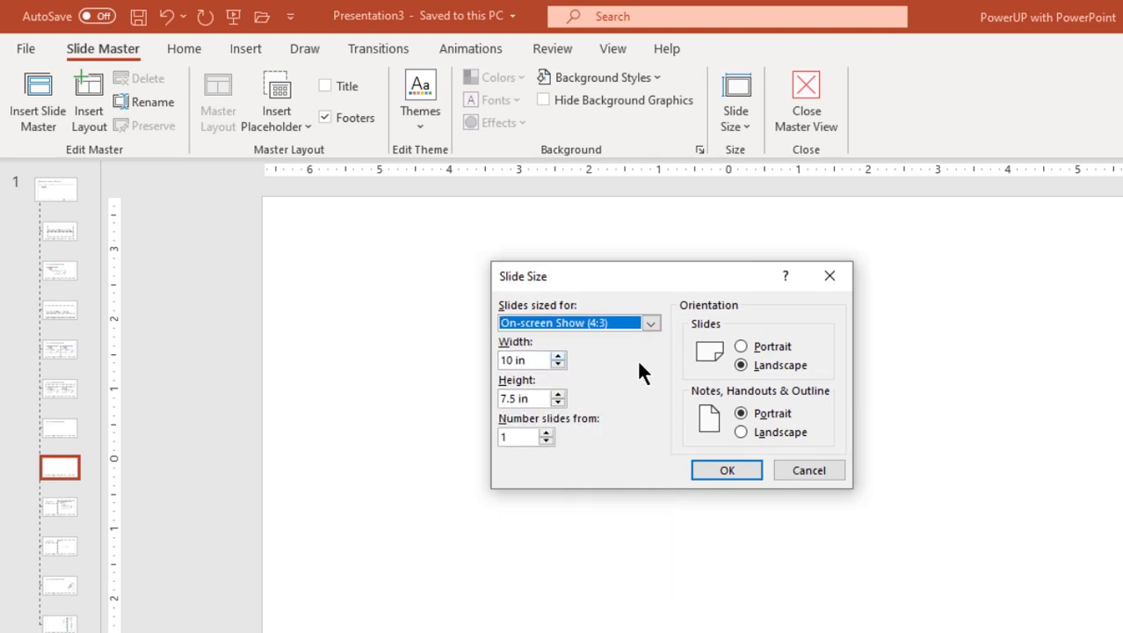
click(741, 347)
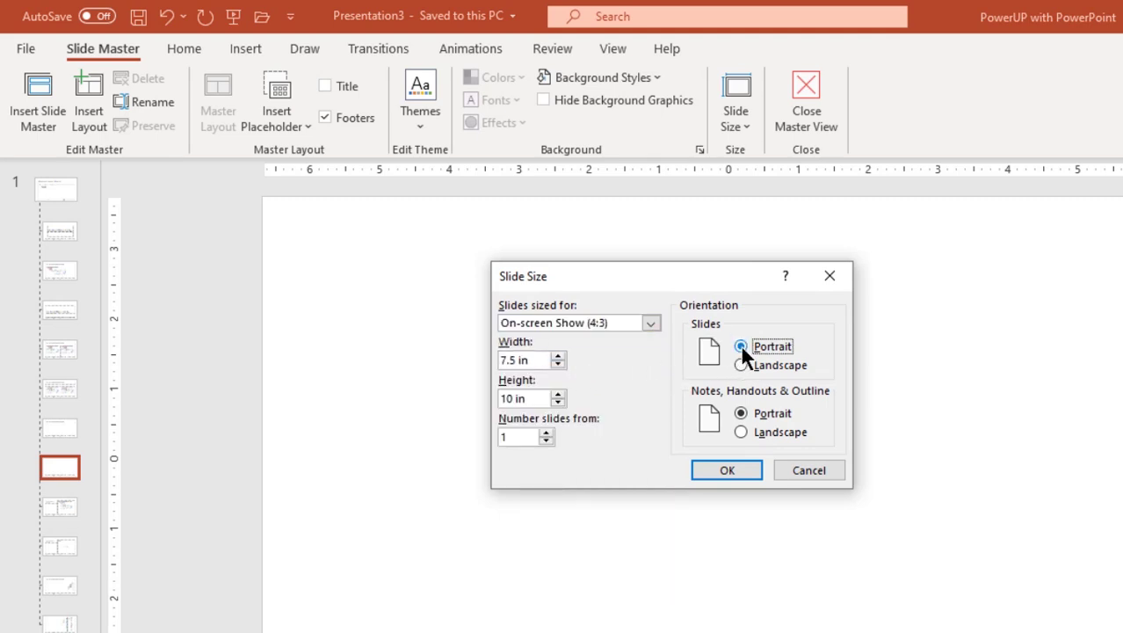
click(726, 473)
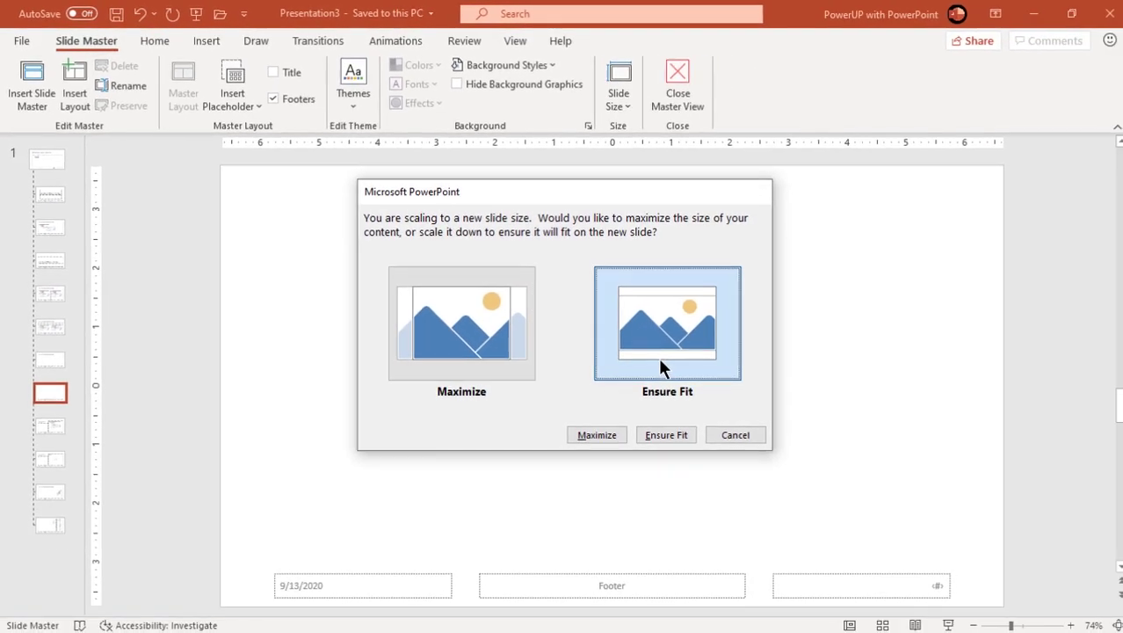
click(786, 436)
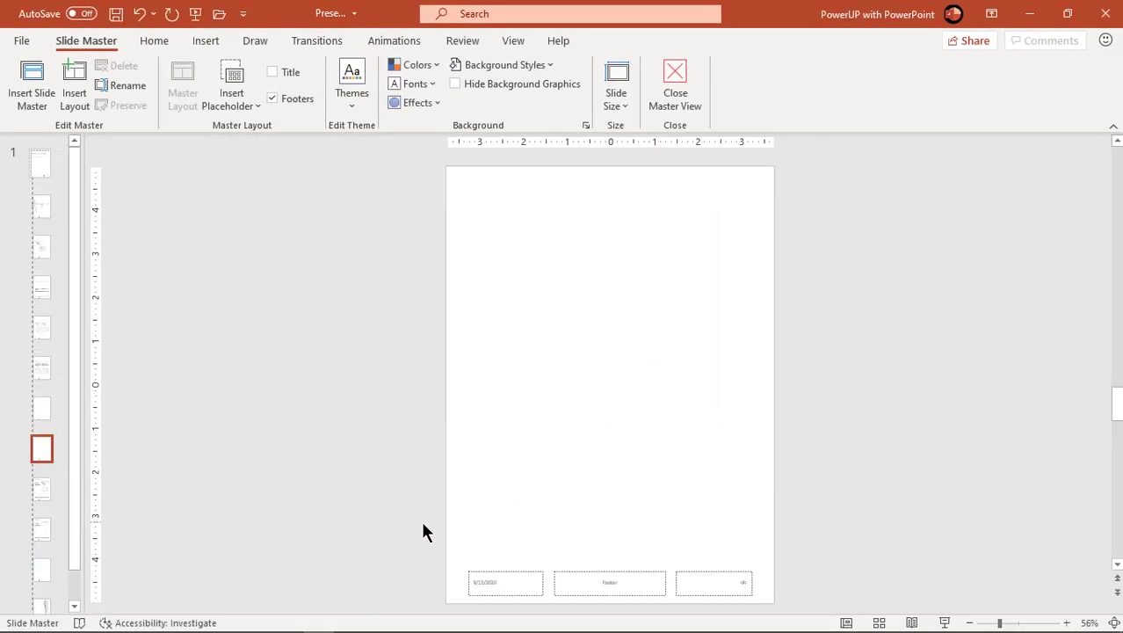
drag(422, 522, 783, 612)
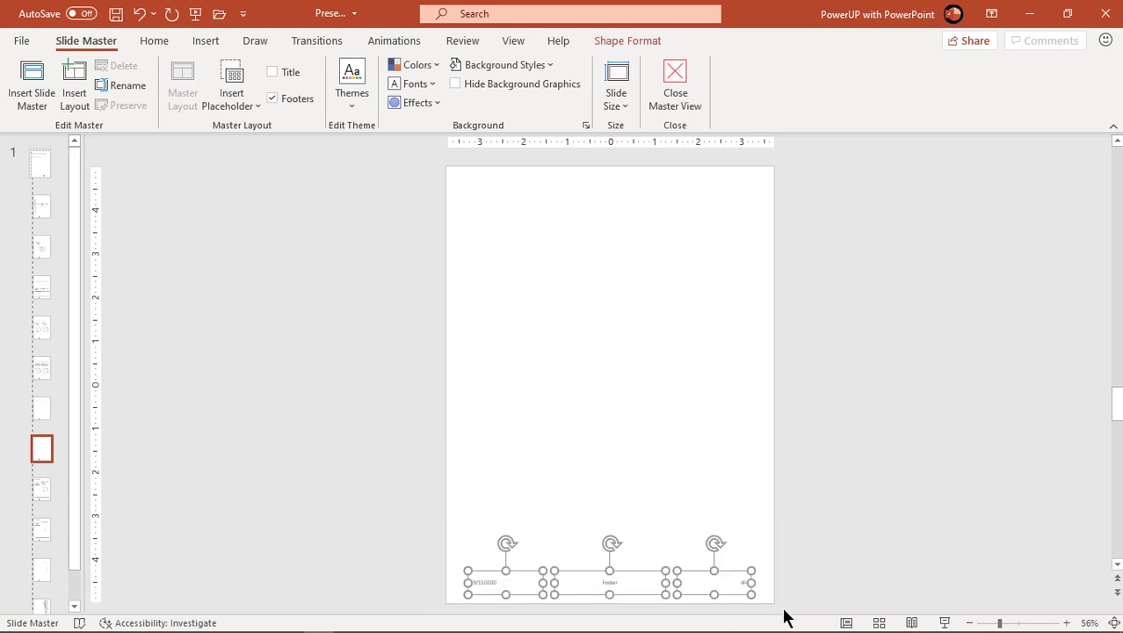
Delete the three footer placeholders and turn on the slide guides
key(Delete)
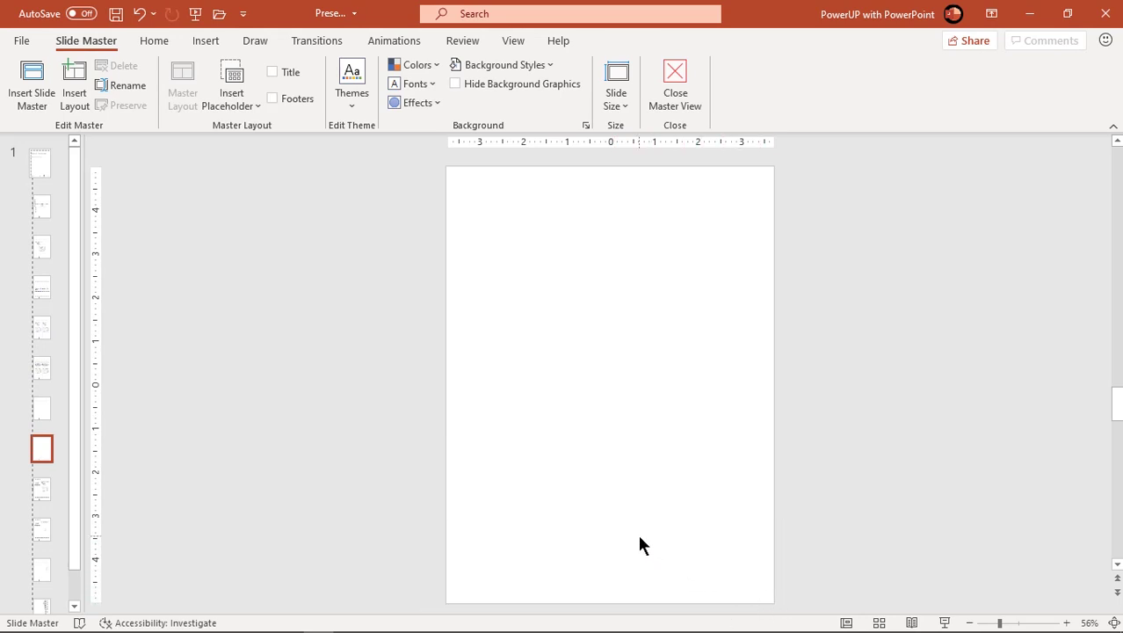
click(615, 50)
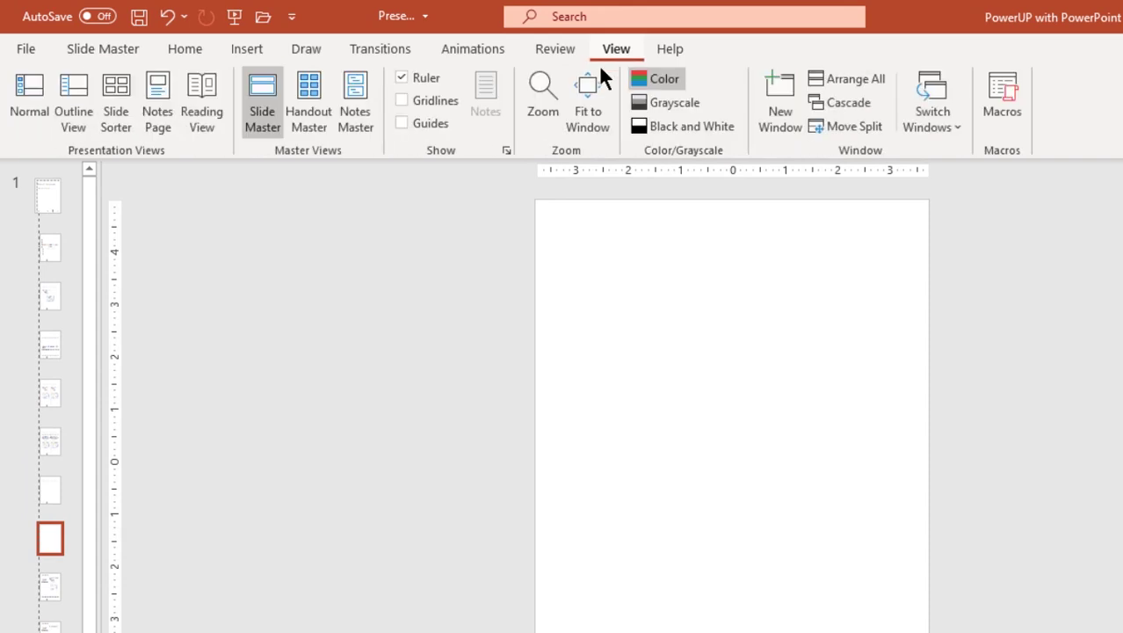
click(410, 124)
click(258, 51)
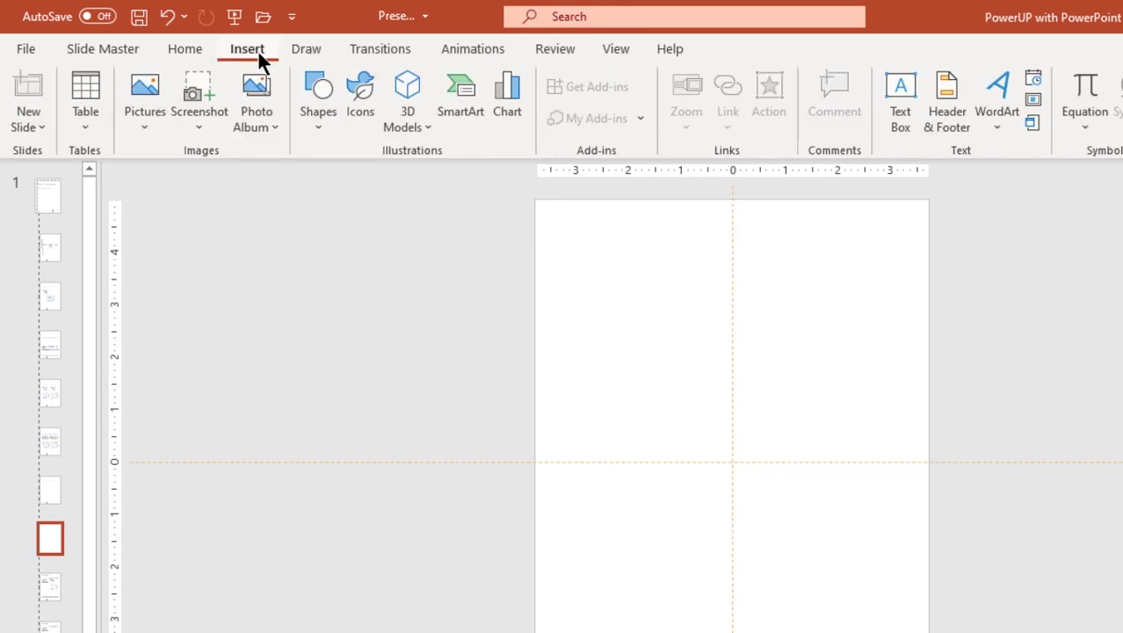
Draw a blue rounded rectangle near the top and rotate it 45° into a diamond
click(325, 134)
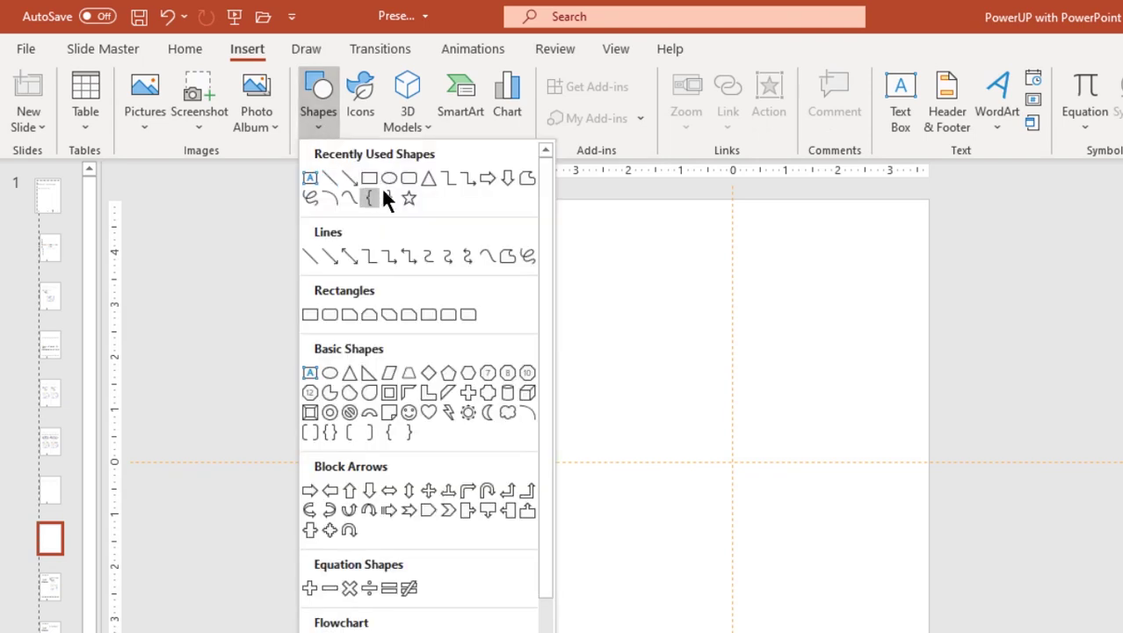
click(409, 179)
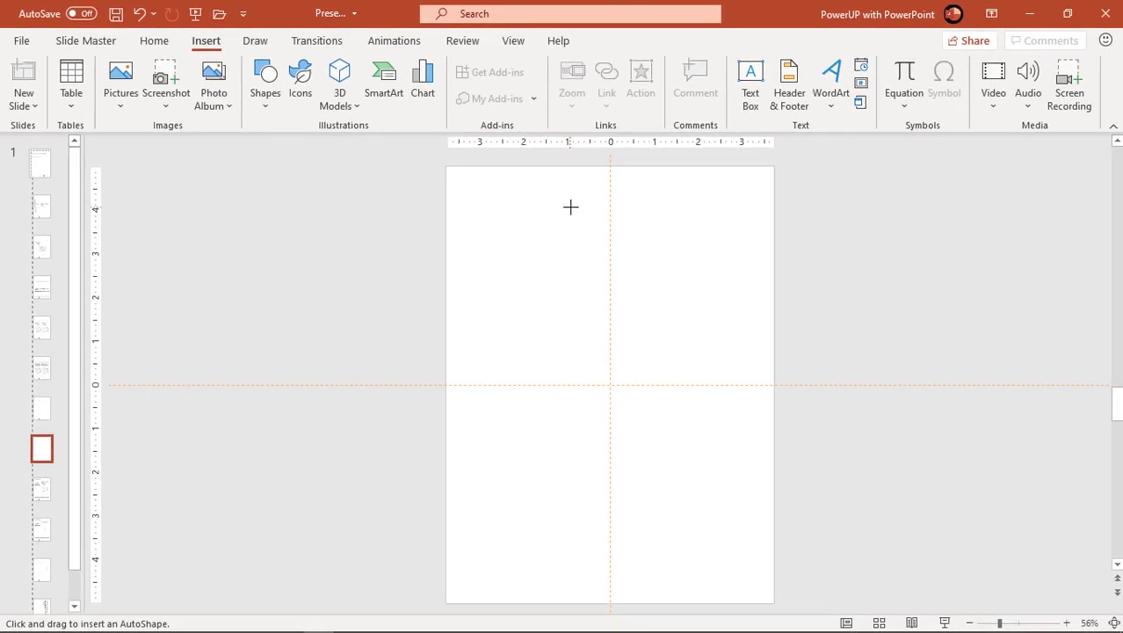
drag(570, 206, 701, 337)
drag(592, 211, 585, 212)
drag(635, 181, 525, 351)
Arrange the three diamonds into a triangle around the vertical centre guide
scroll(530, 366, up, 2)
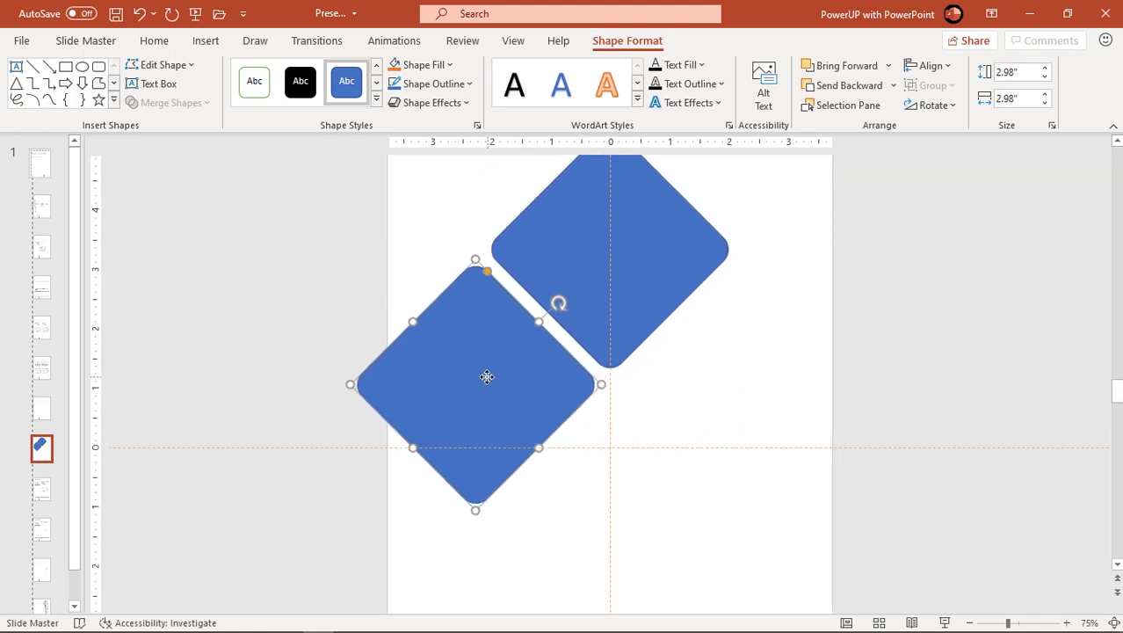
key(Escape)
click(487, 377)
scroll(486, 377, down, 1)
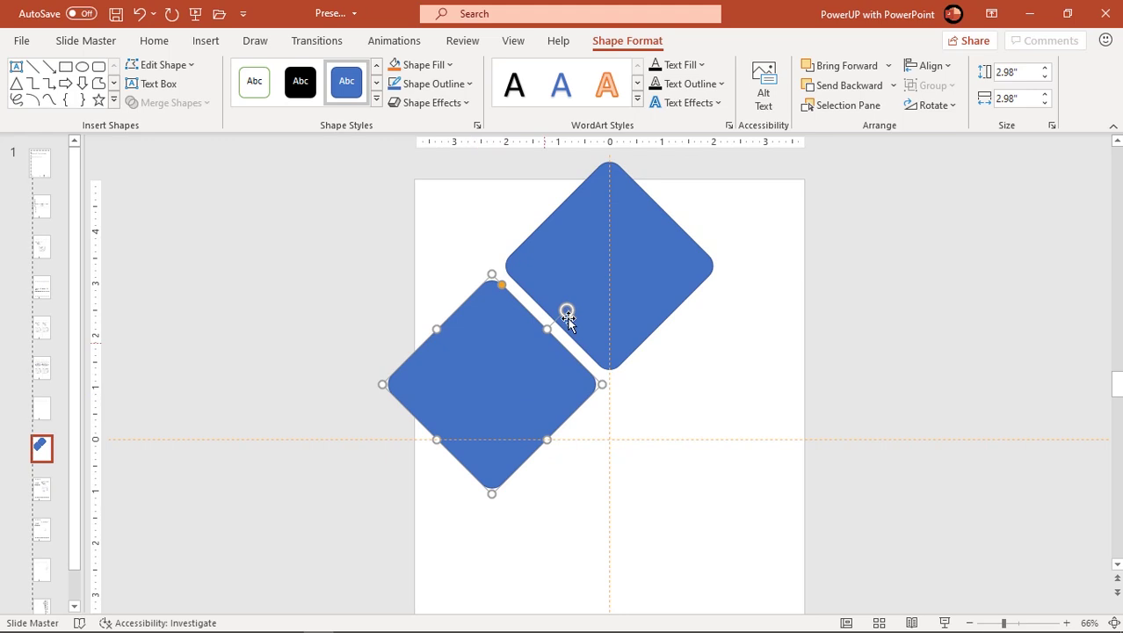
drag(519, 388, 521, 383)
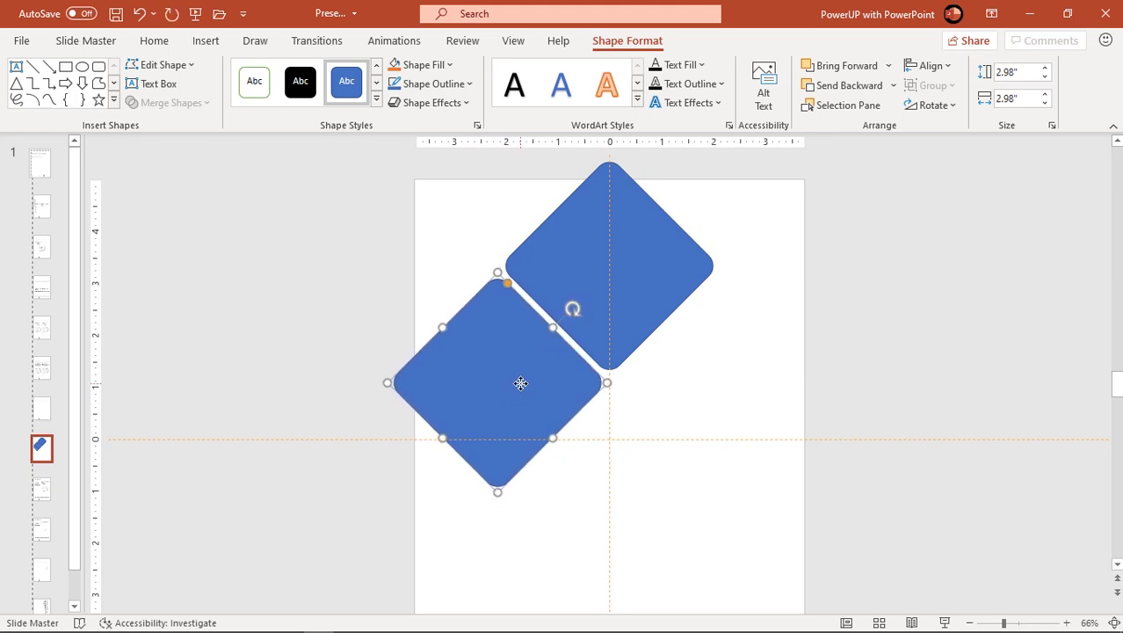
drag(635, 277, 635, 274)
click(504, 389)
drag(504, 388, 715, 392)
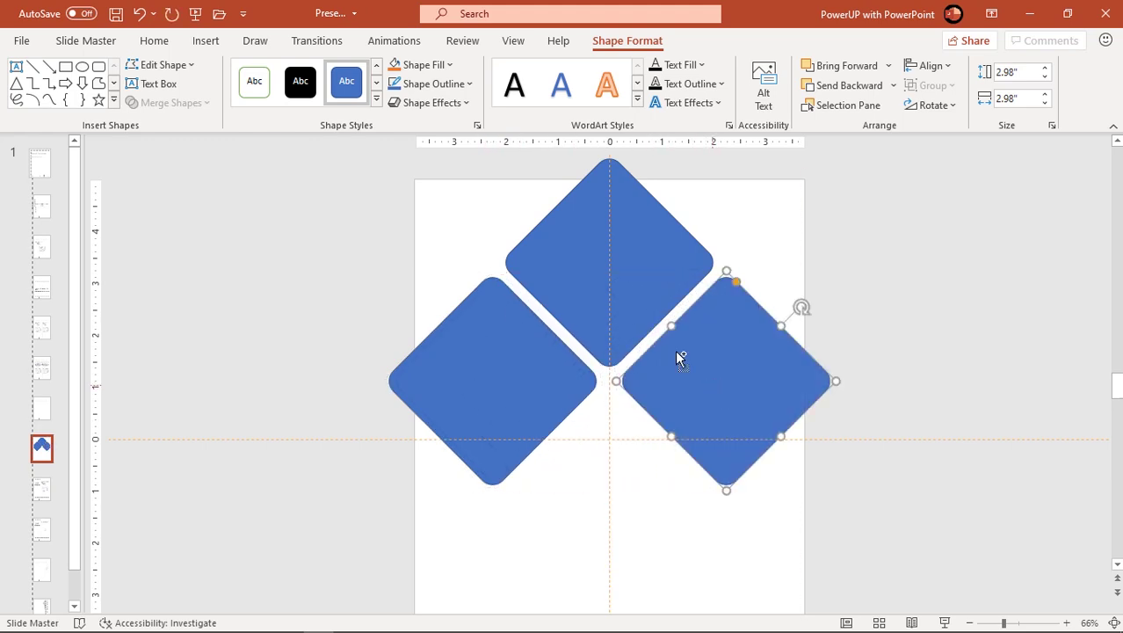
Remove the outline from all three diamonds
shift+click(598, 281)
shift+click(512, 374)
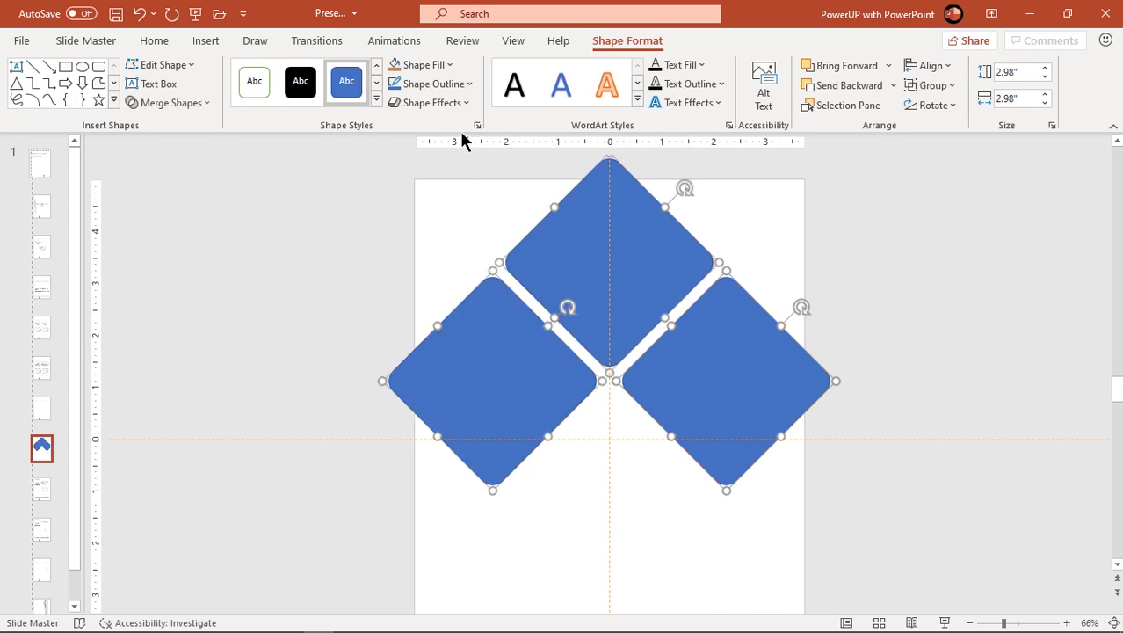
click(457, 86)
click(437, 266)
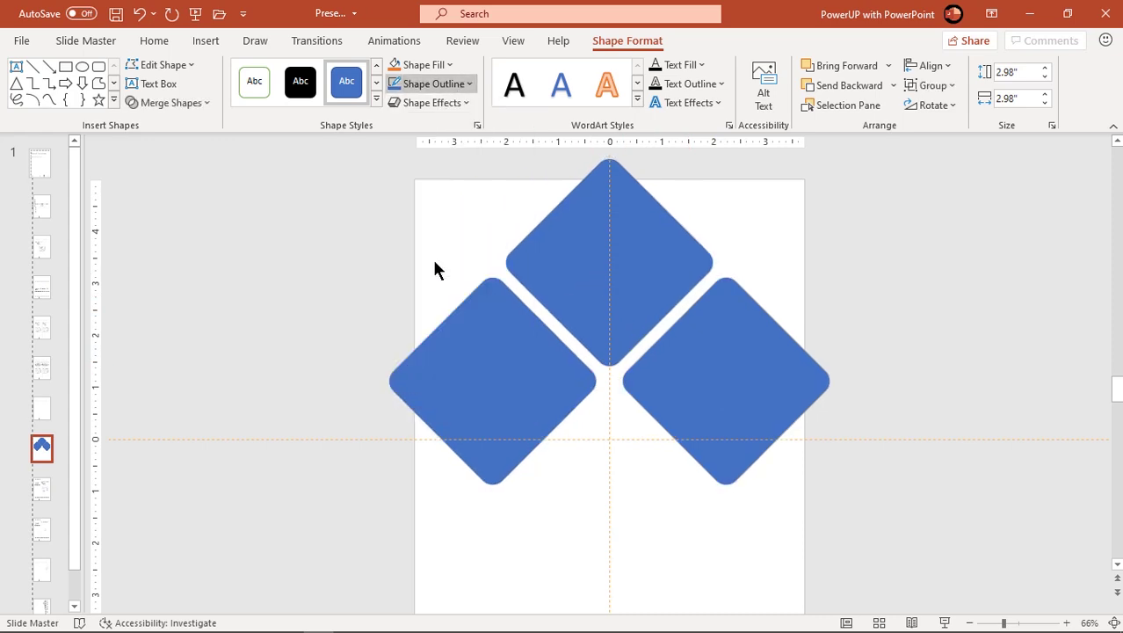
click(310, 299)
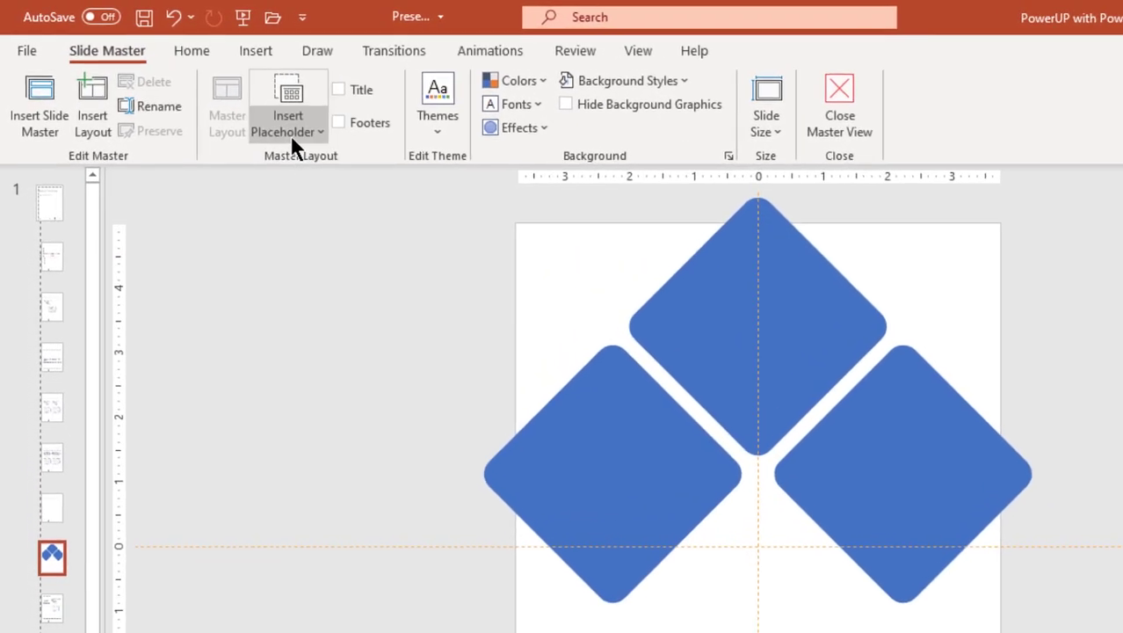
Add a pattern-filled picture placeholder behind the left diamond, sized 4.22 in square
click(234, 106)
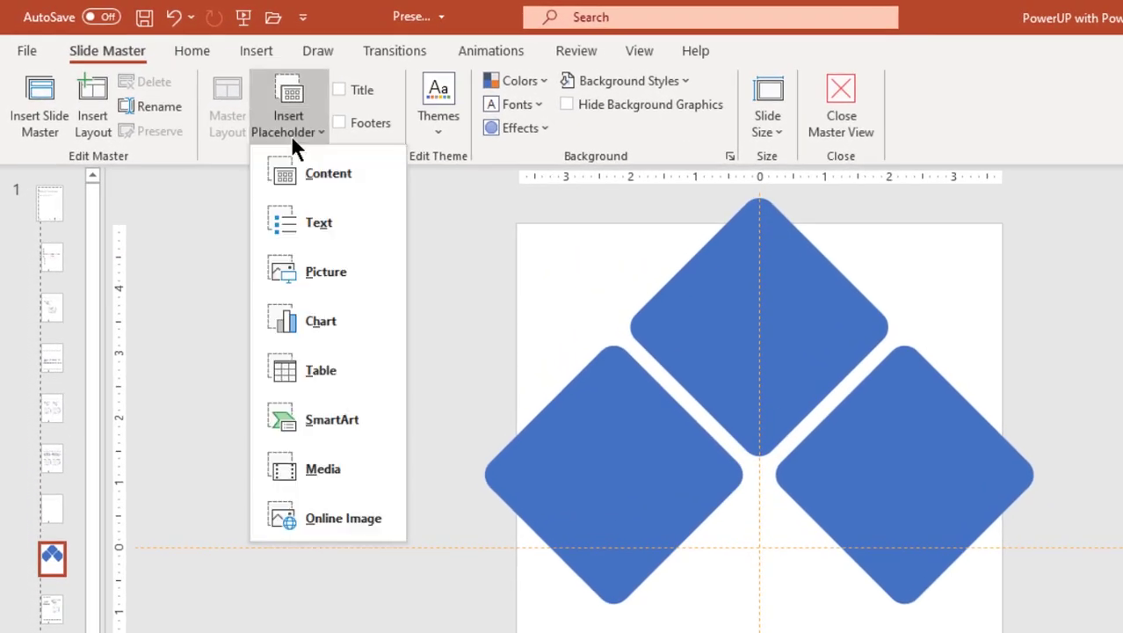
click(321, 273)
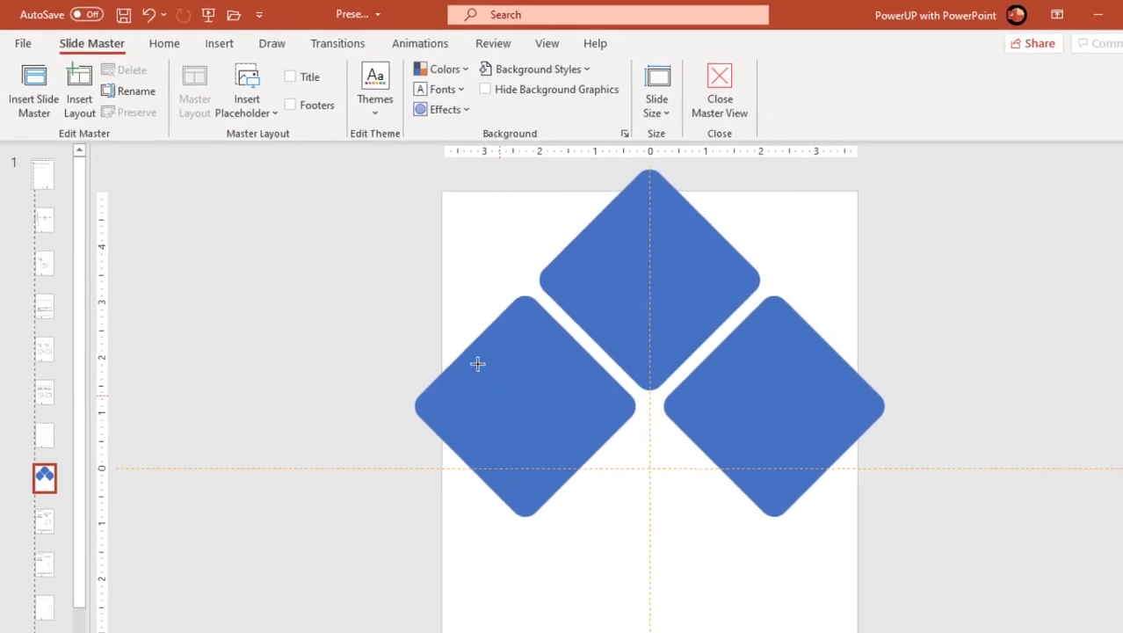
drag(400, 303, 667, 549)
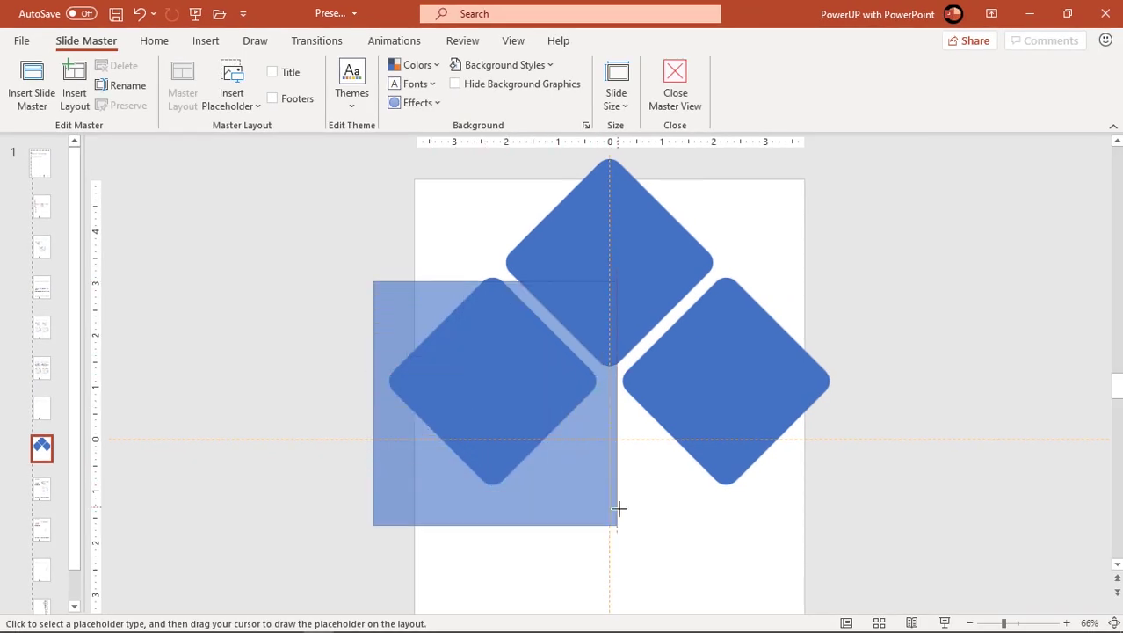
drag(618, 508, 613, 453)
right_click(613, 452)
click(677, 416)
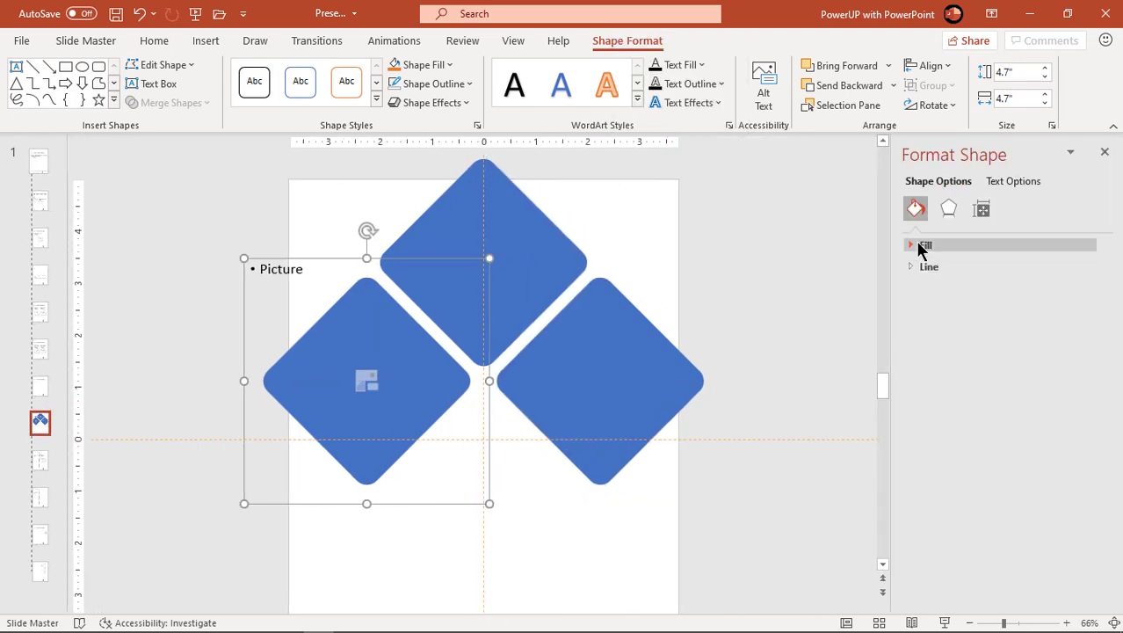
click(918, 245)
click(941, 342)
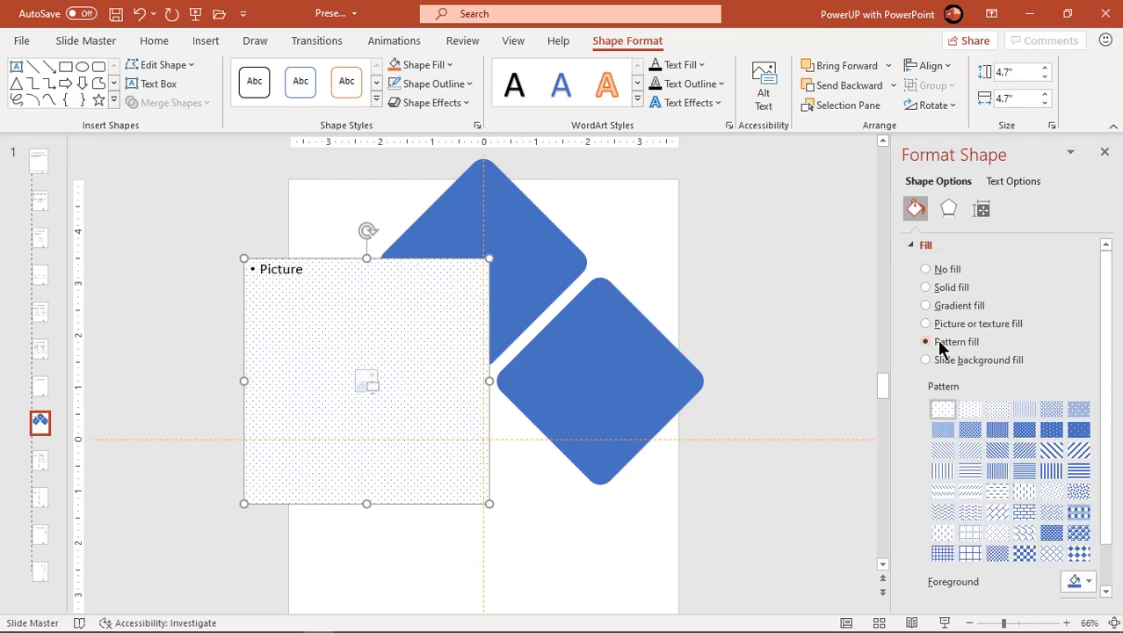
right_click(422, 468)
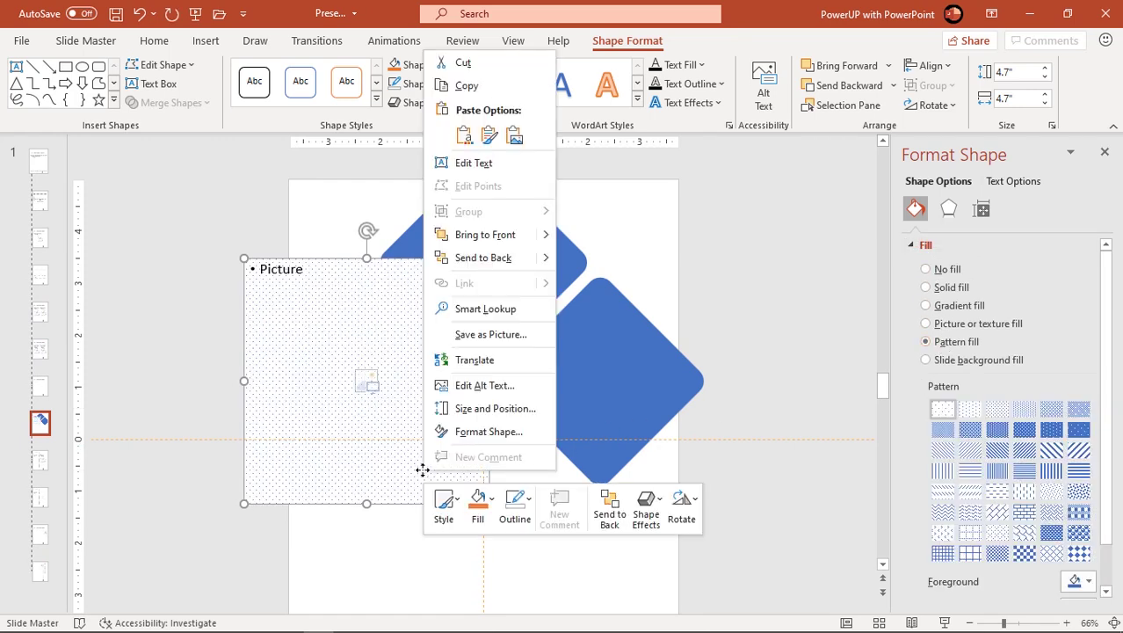
click(482, 257)
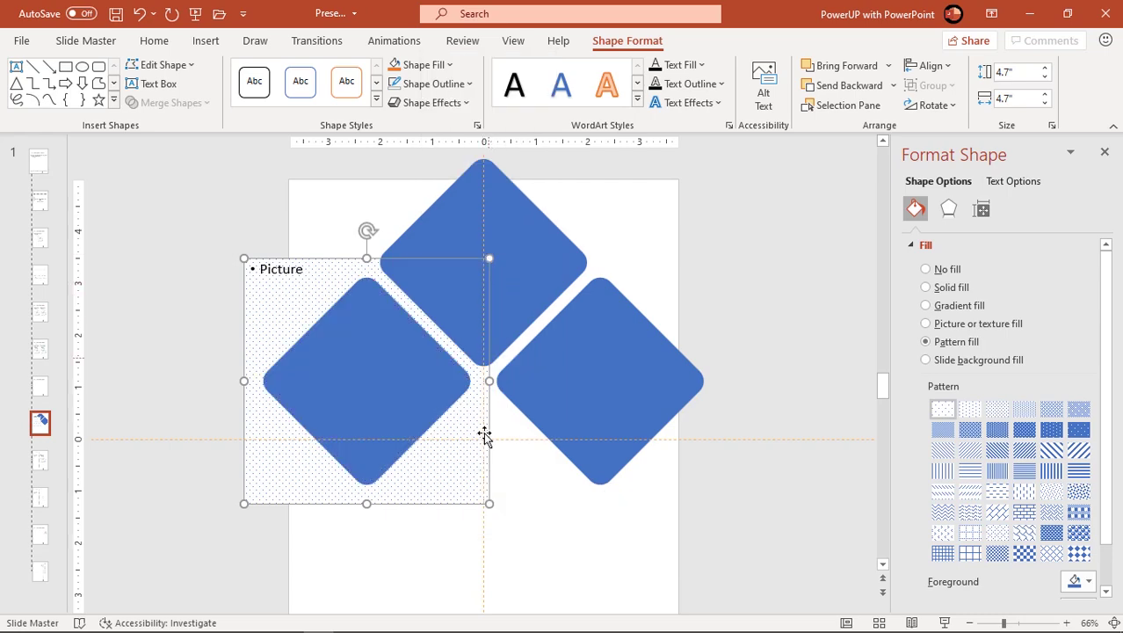
drag(490, 502, 470, 490)
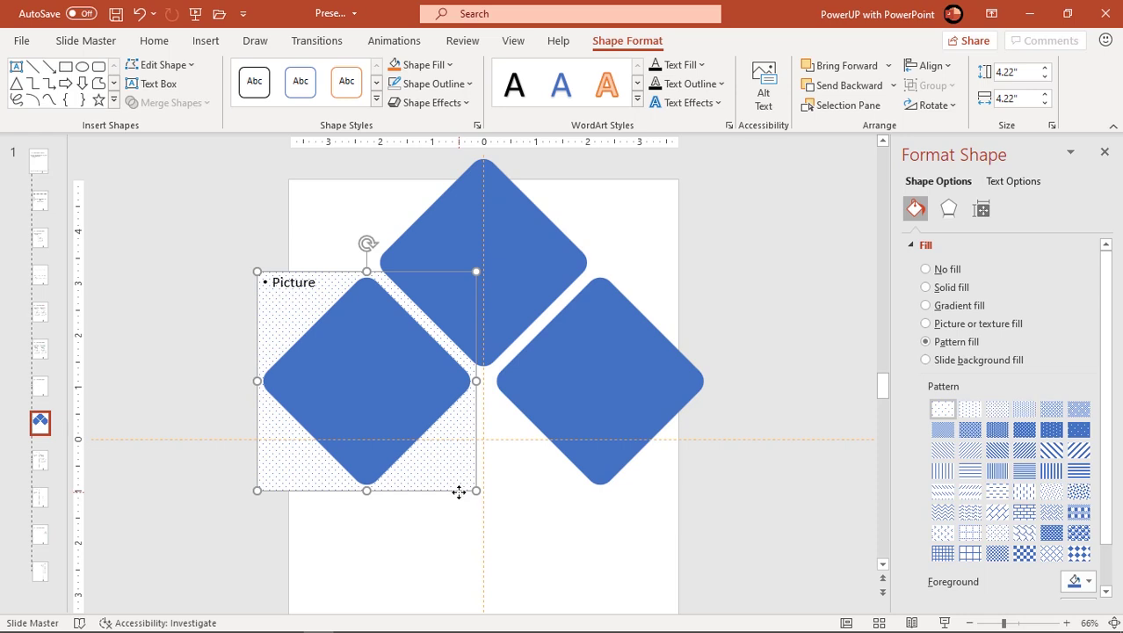
Duplicate the placeholder behind the right diamond and align it beside the left one
key(ctrl+d)
drag(452, 503, 680, 493)
right_click(682, 492)
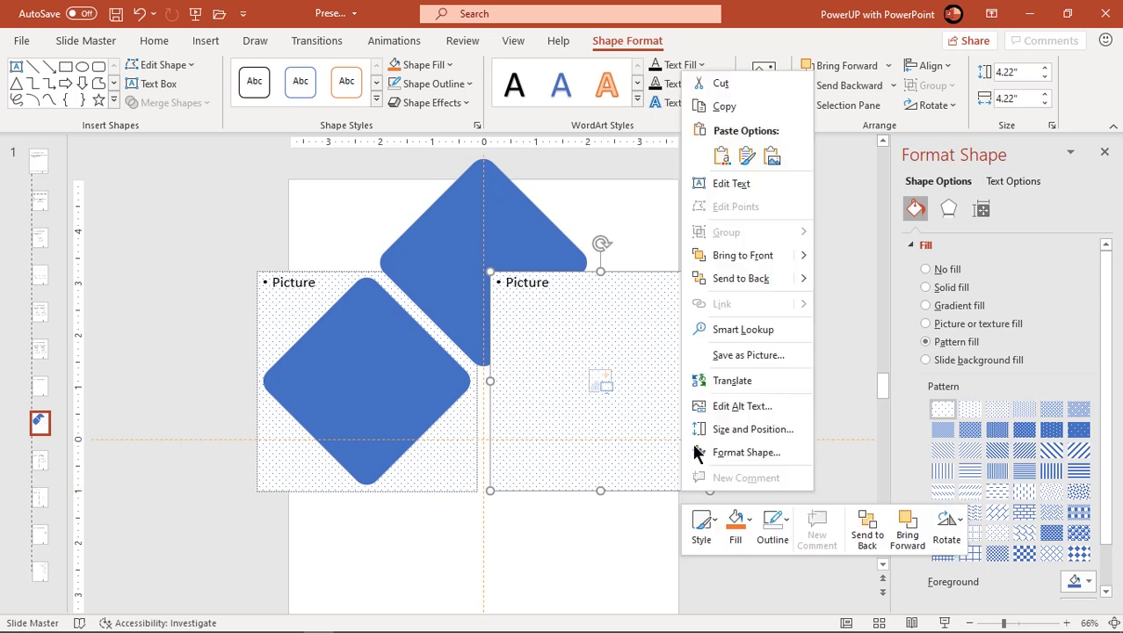
click(731, 281)
drag(700, 482, 682, 487)
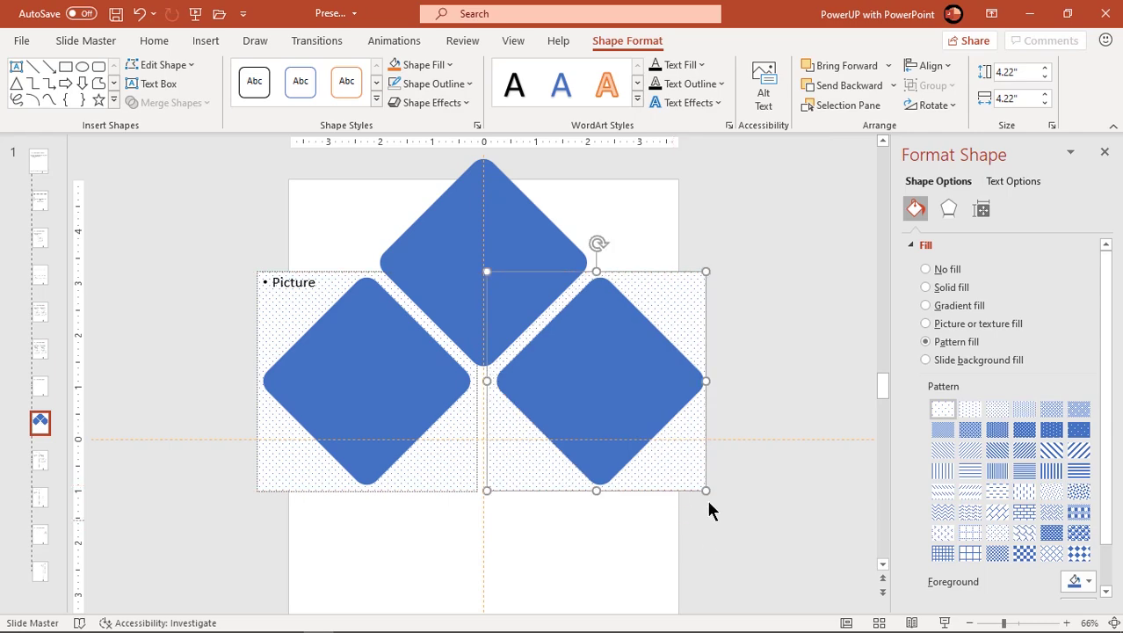
Duplicate the right placeholder, centre the copy above and send it behind its diamond
click(706, 505)
click(697, 486)
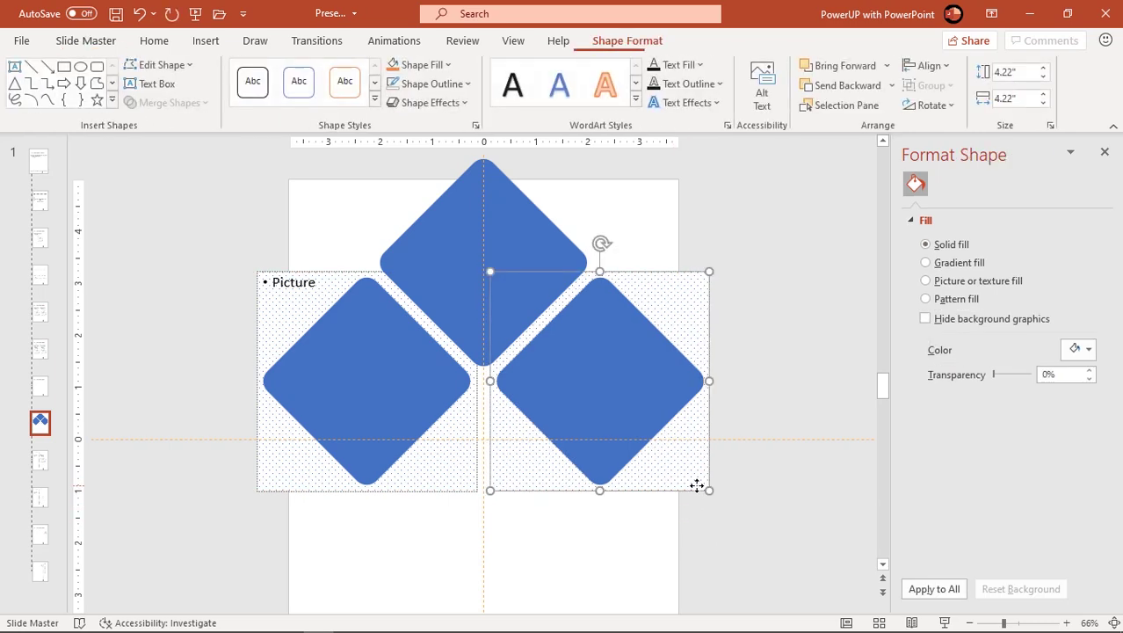
key(ctrl+d)
drag(696, 486, 568, 352)
right_click(569, 351)
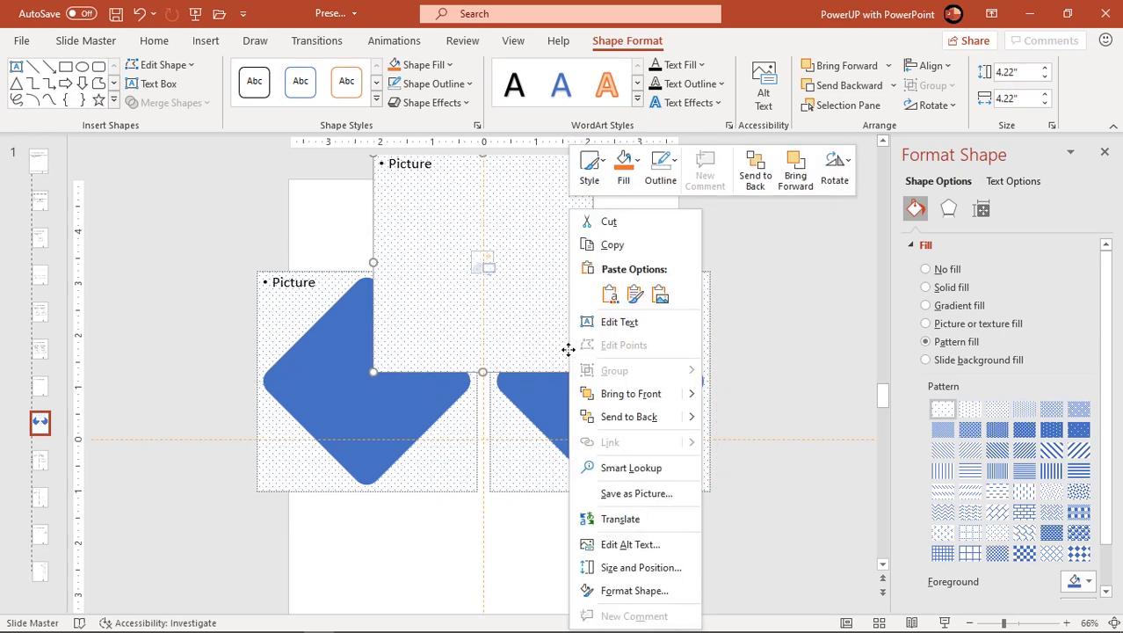
click(609, 416)
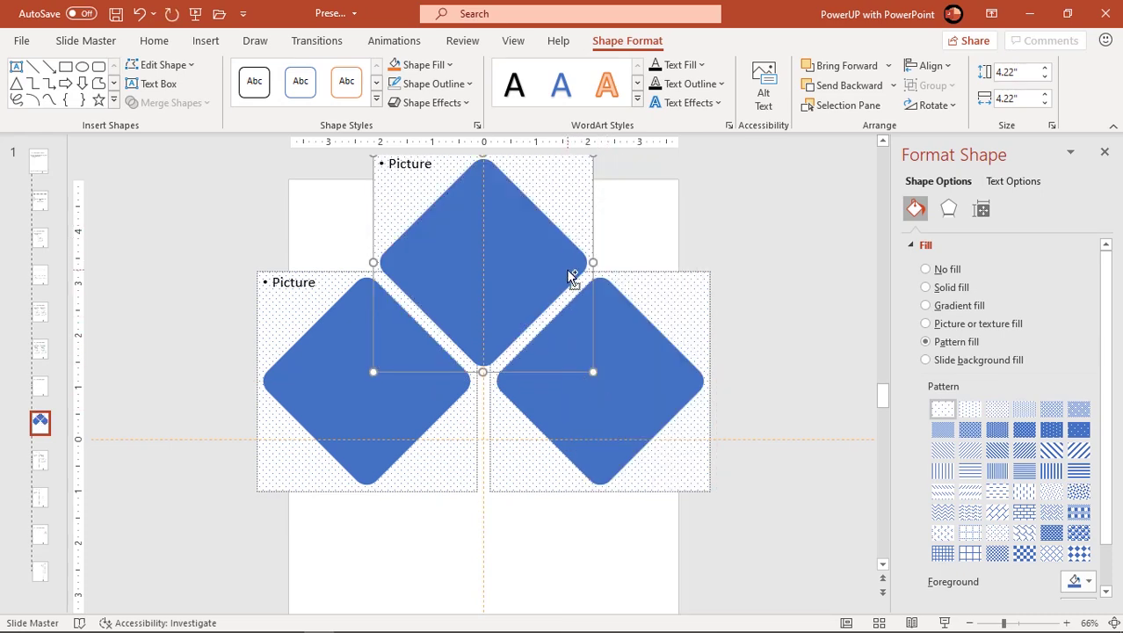
Intersect the left picture placeholder with its blue diamond
scroll(572, 277, down, 1)
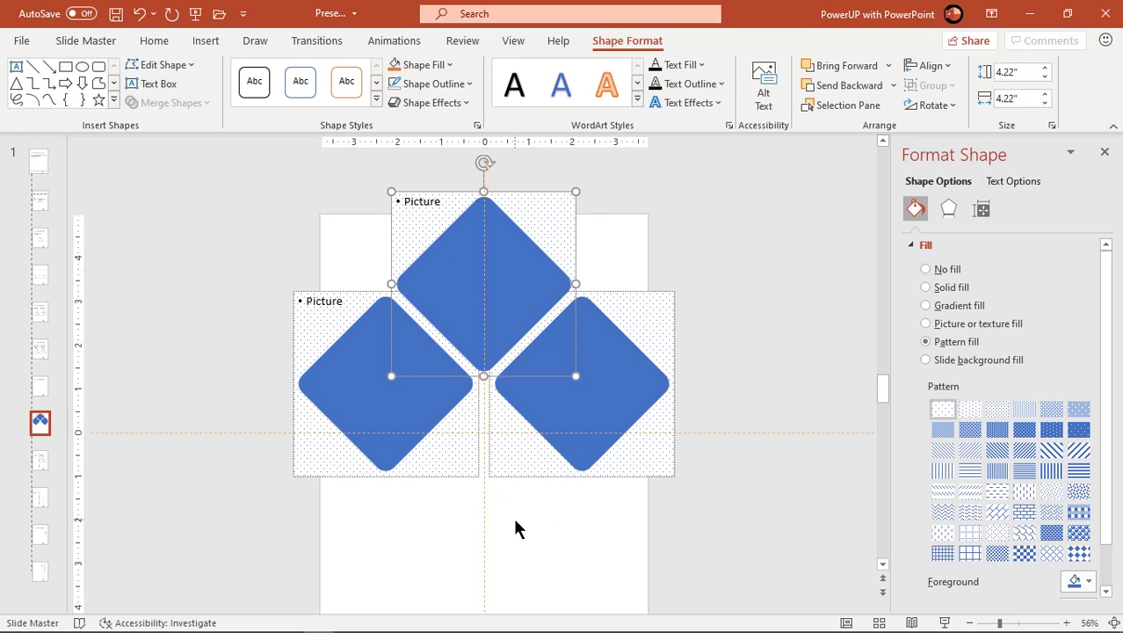
click(516, 527)
scroll(413, 438, down, 1)
click(381, 369)
click(320, 433)
click(189, 104)
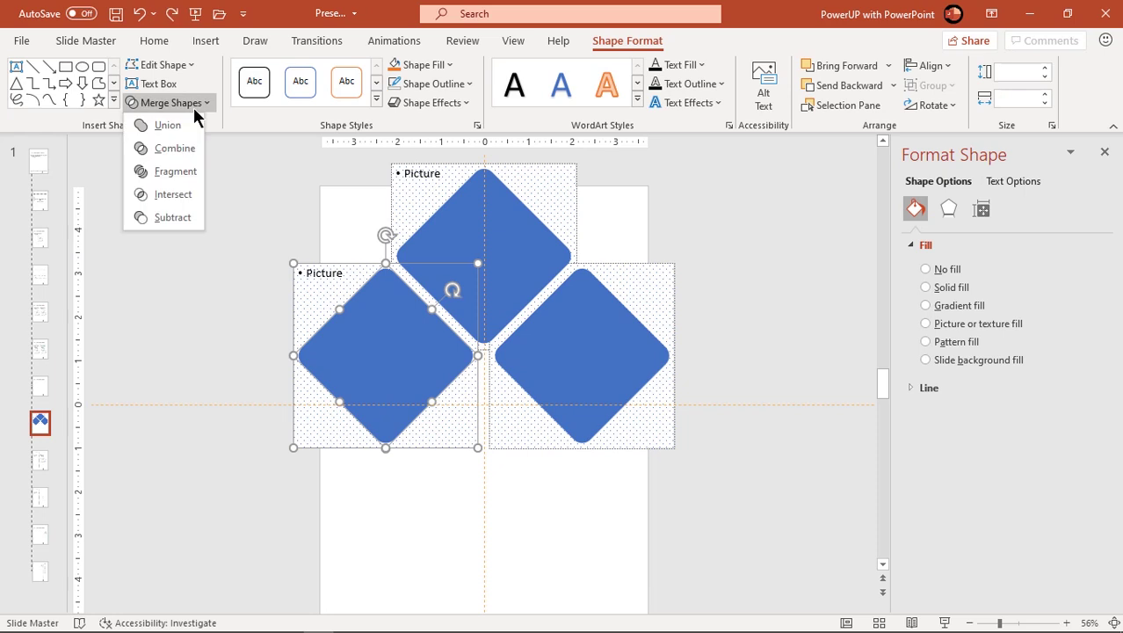
click(165, 194)
Intersect the top and right placeholders with their blue diamonds
click(580, 182)
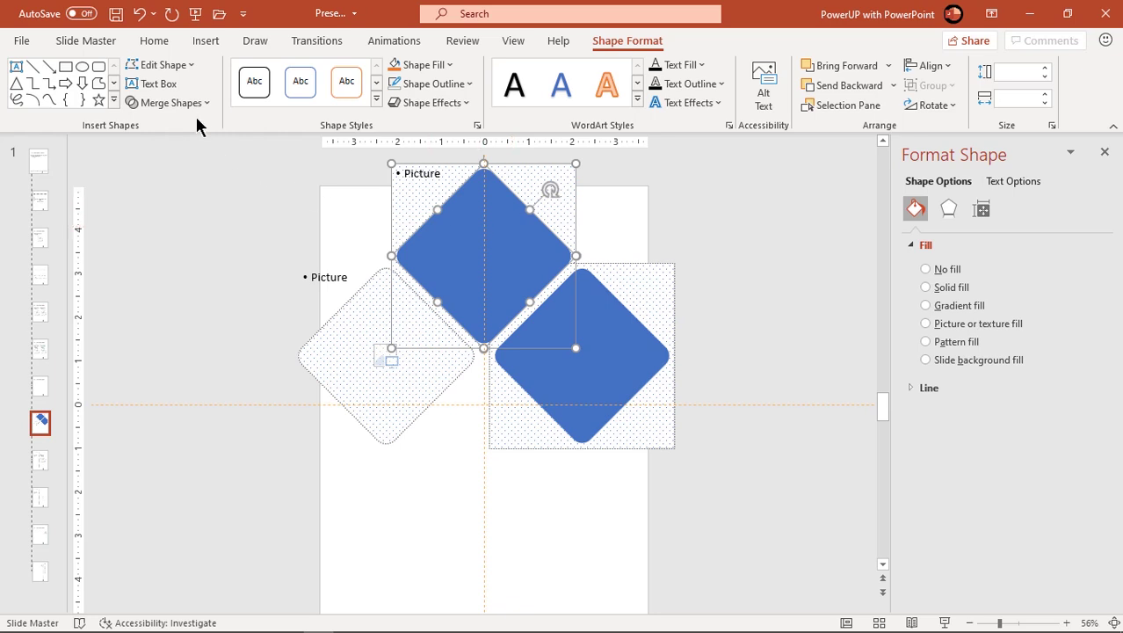
click(187, 102)
click(161, 193)
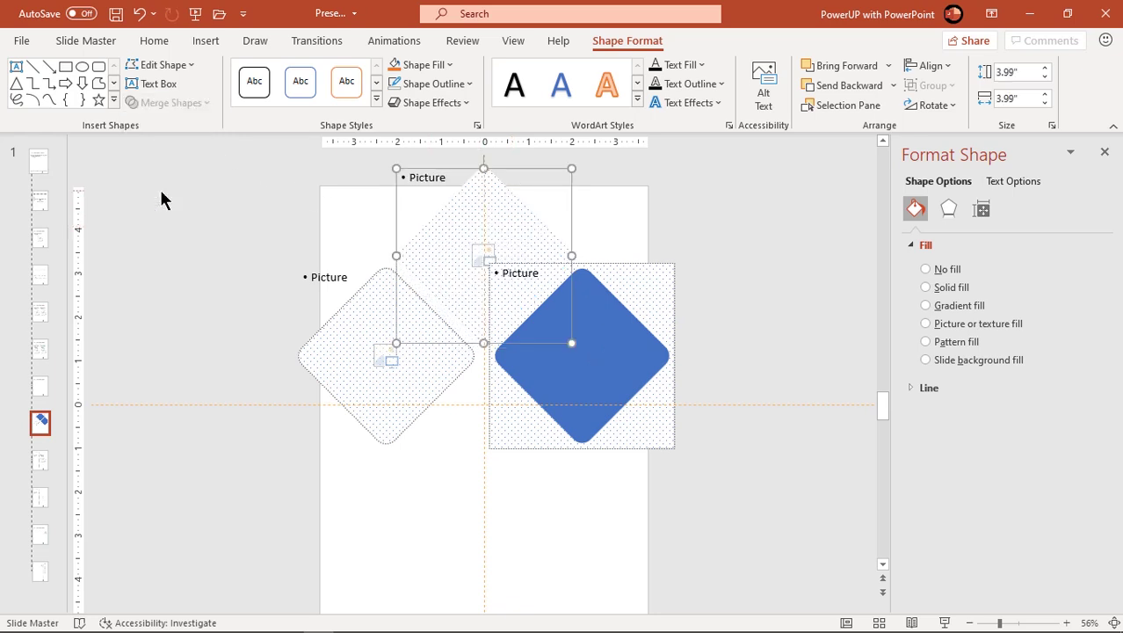
click(658, 279)
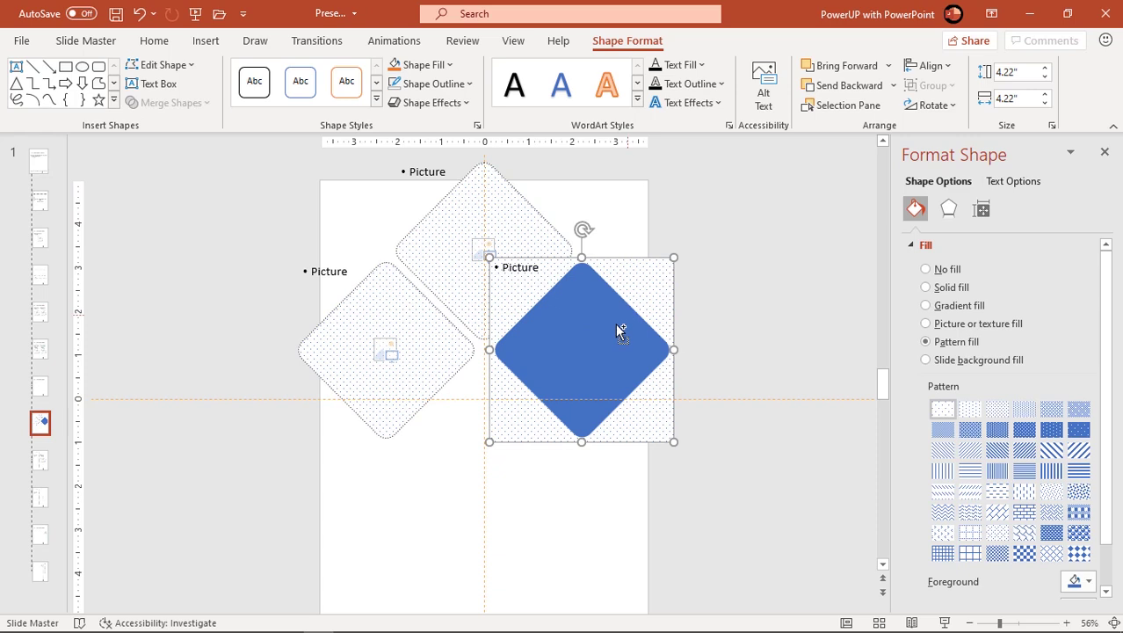
shift+click(587, 343)
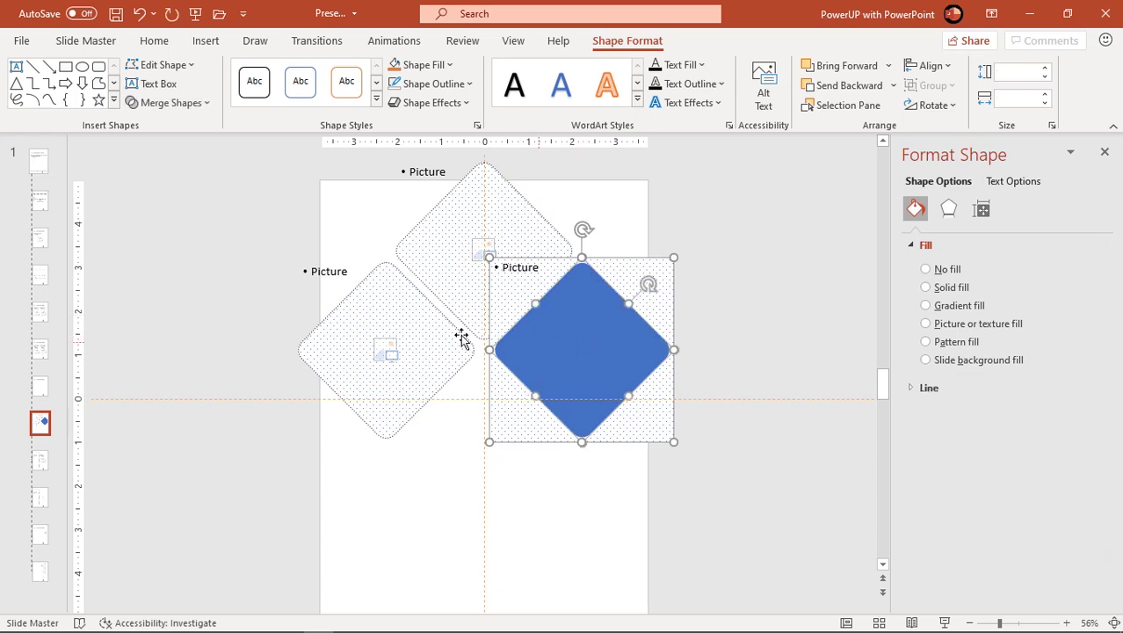
click(196, 106)
click(162, 194)
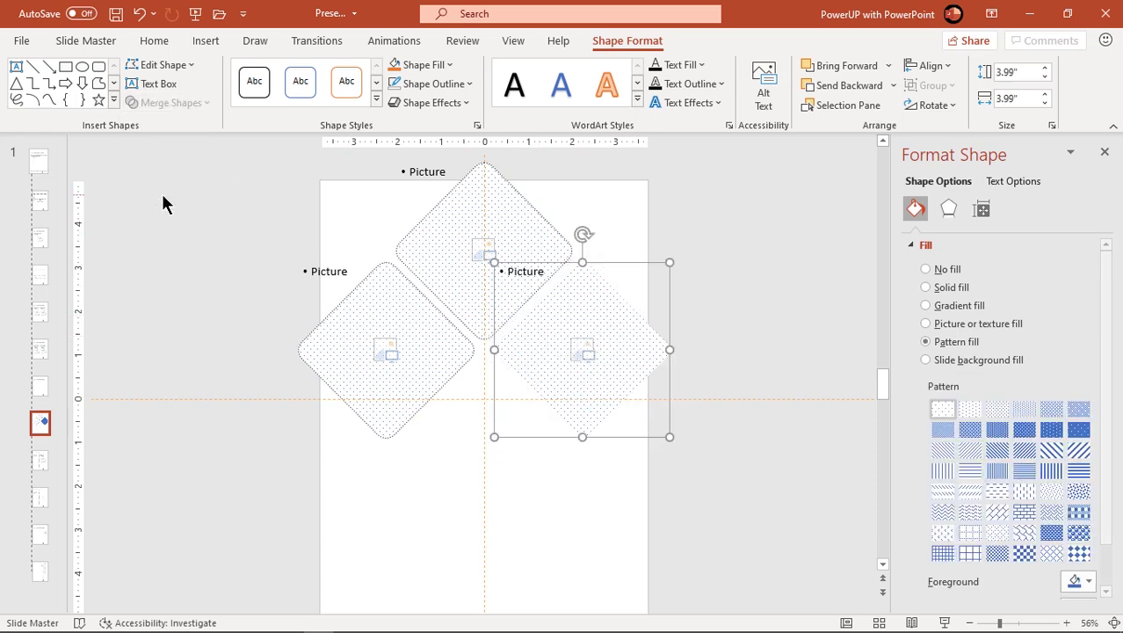
click(745, 291)
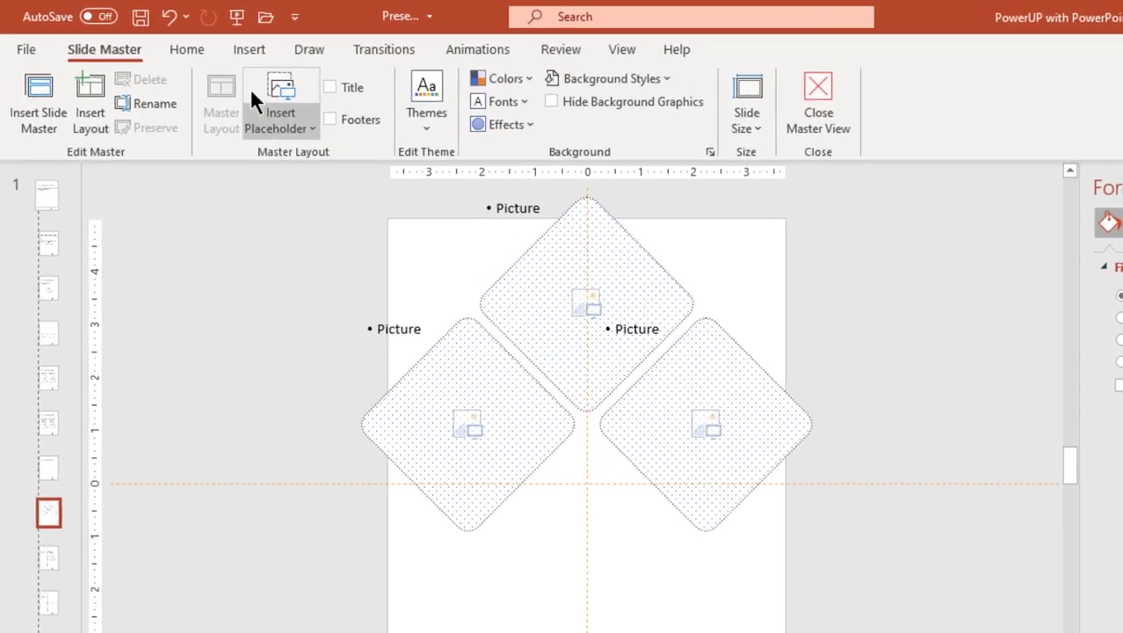
Draw a tall blue rectangle against the slide's left edge
click(245, 48)
click(320, 133)
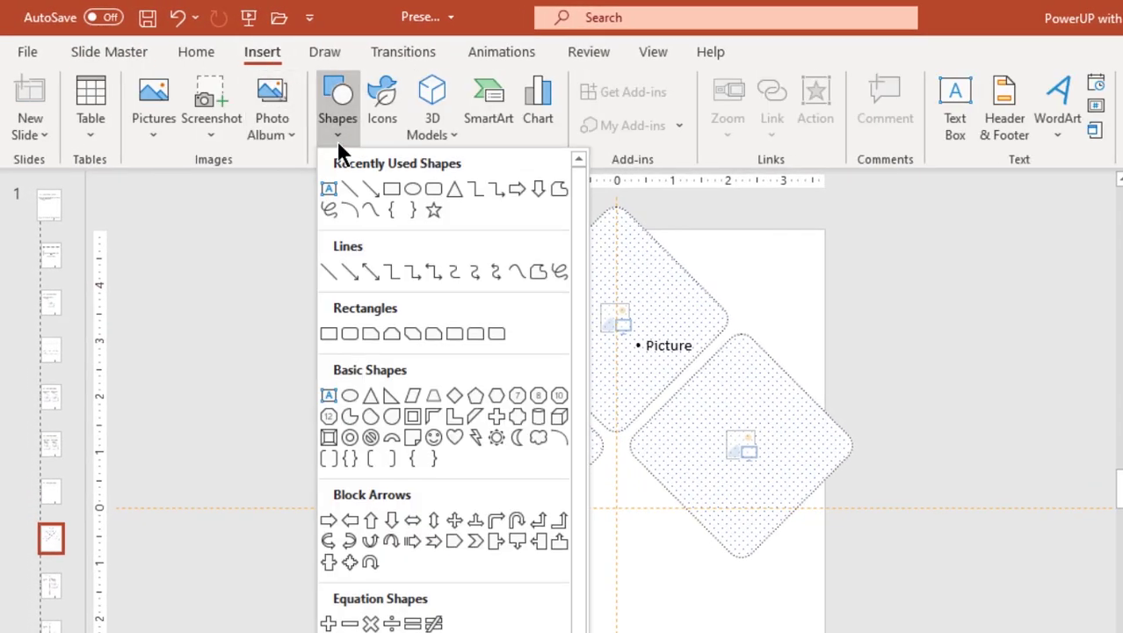
click(390, 189)
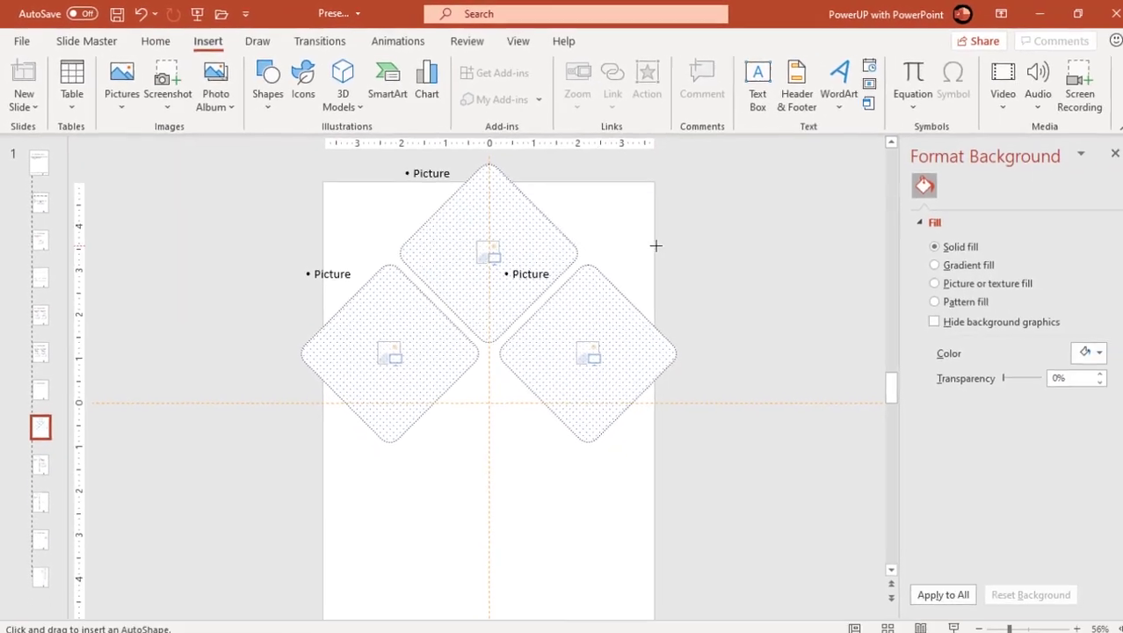
drag(655, 246, 738, 485)
drag(700, 401, 291, 408)
Copy the rectangle, rotate it 90° and place it along the slide's top edge
ctrl+scroll(290, 407, down, 3)
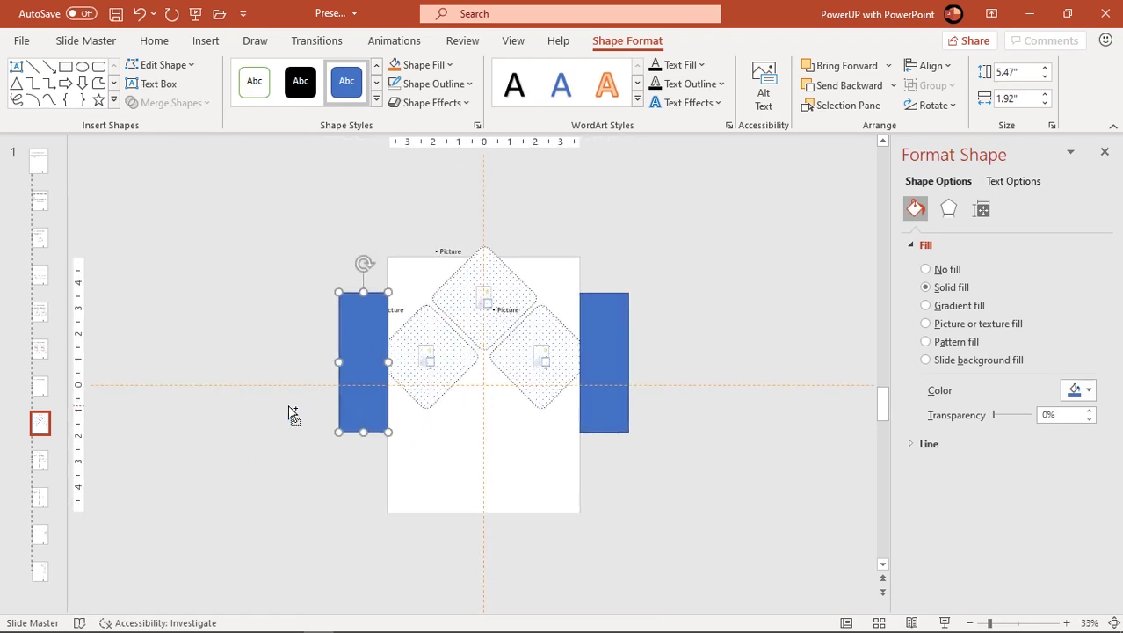
click(326, 466)
click(349, 408)
ctrl+drag(350, 407, 466, 498)
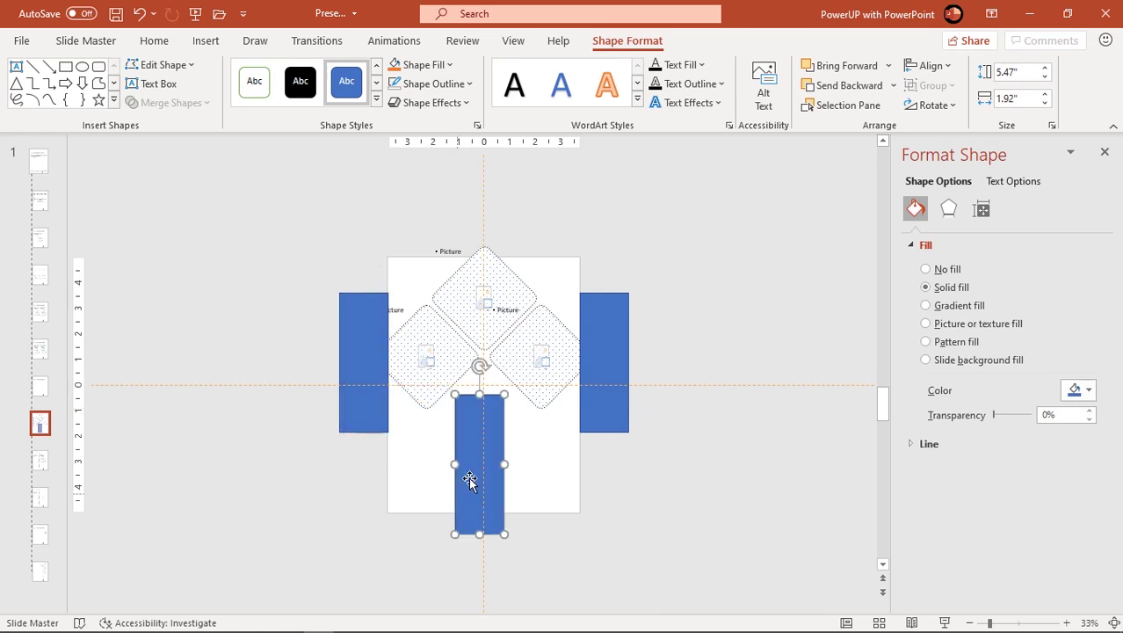
click(932, 104)
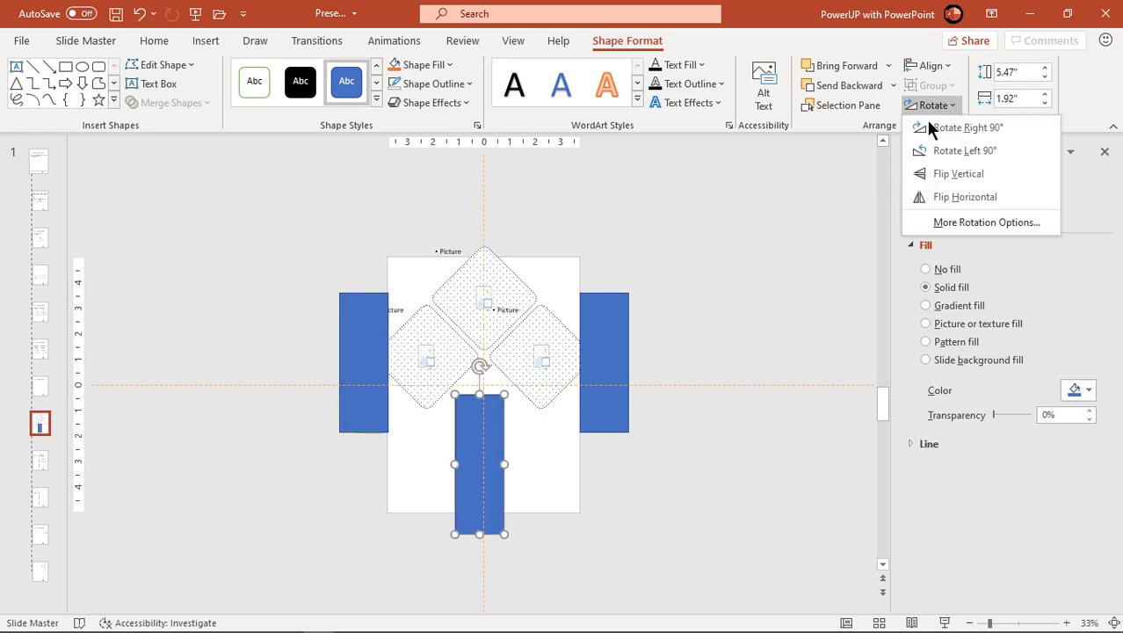
click(933, 126)
drag(448, 484, 466, 241)
Subtract the rectangles from the top and right diamond placeholders
click(504, 281)
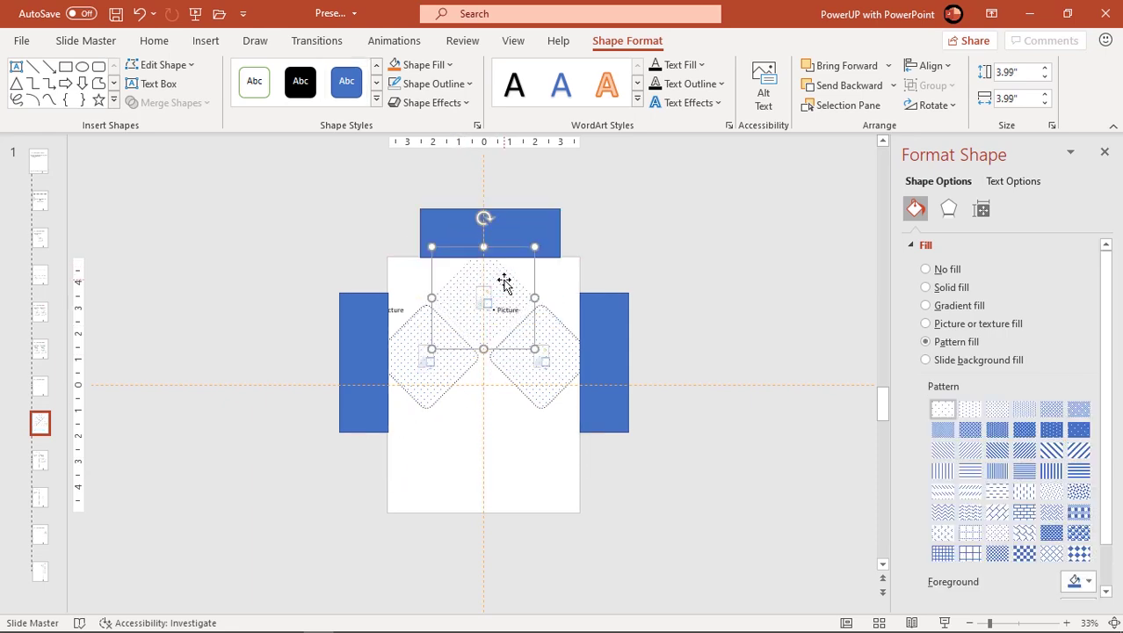
shift+click(528, 230)
click(188, 106)
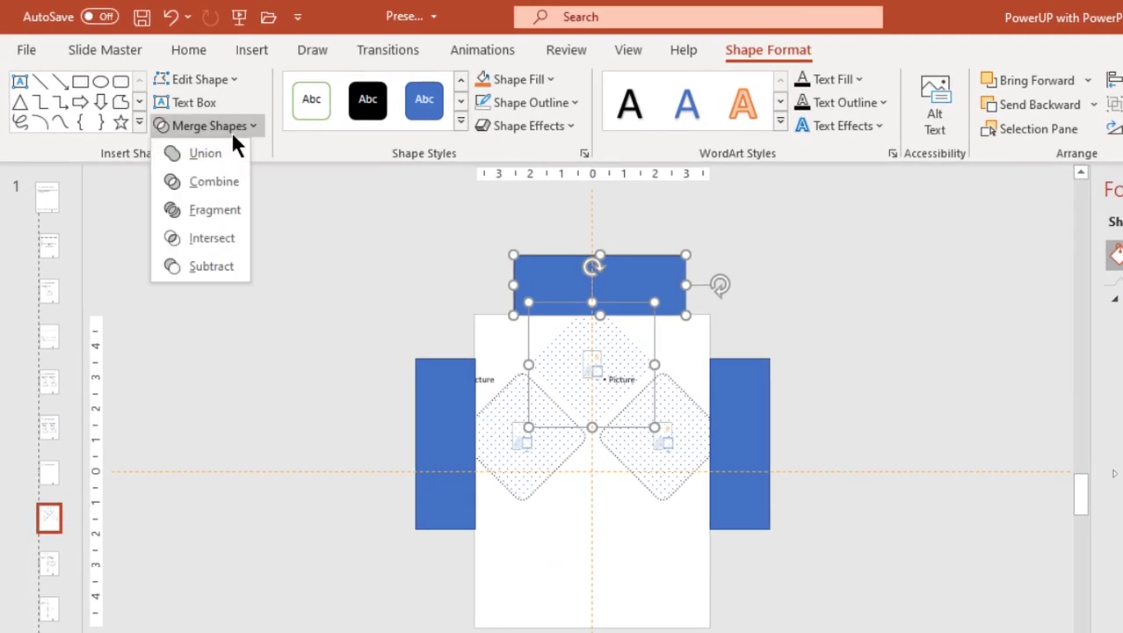
click(206, 264)
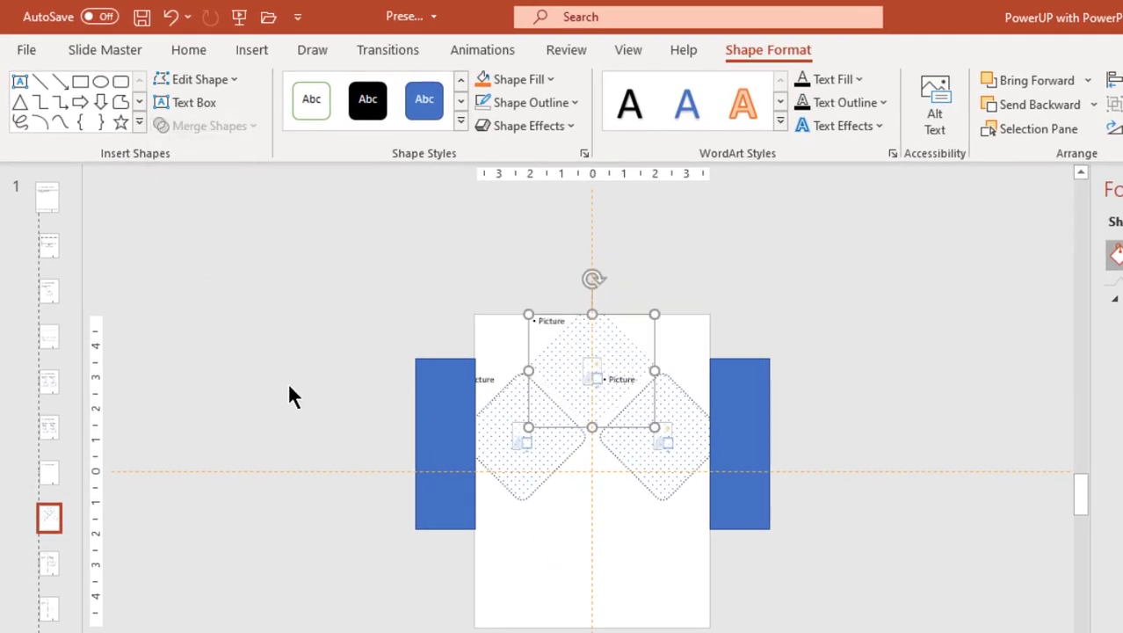
click(662, 489)
shift+click(722, 474)
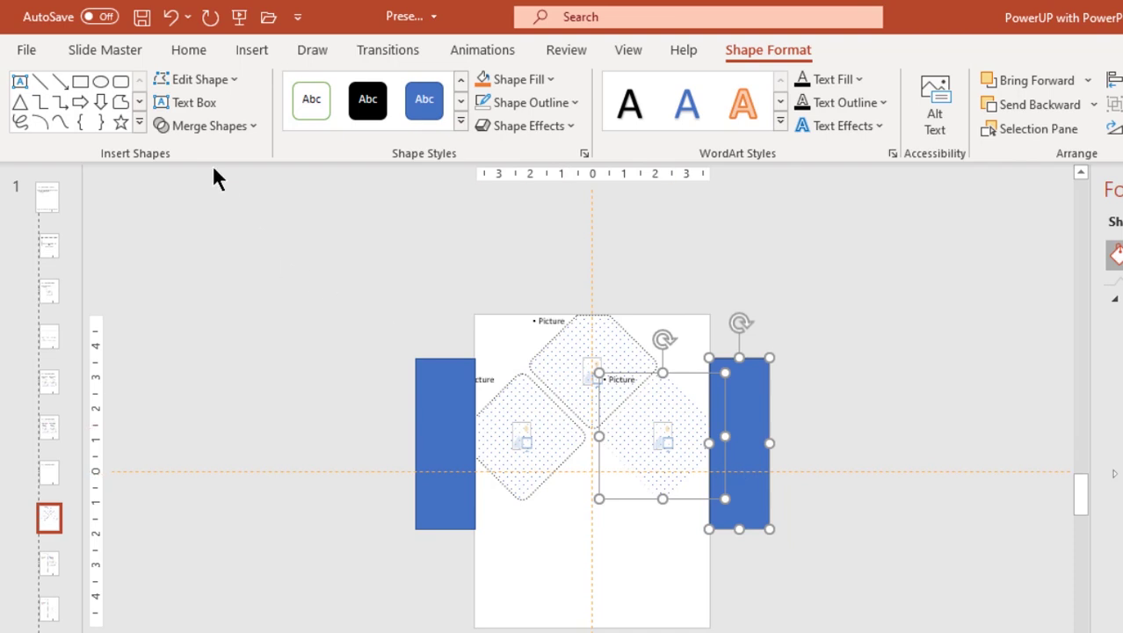
click(208, 125)
click(192, 266)
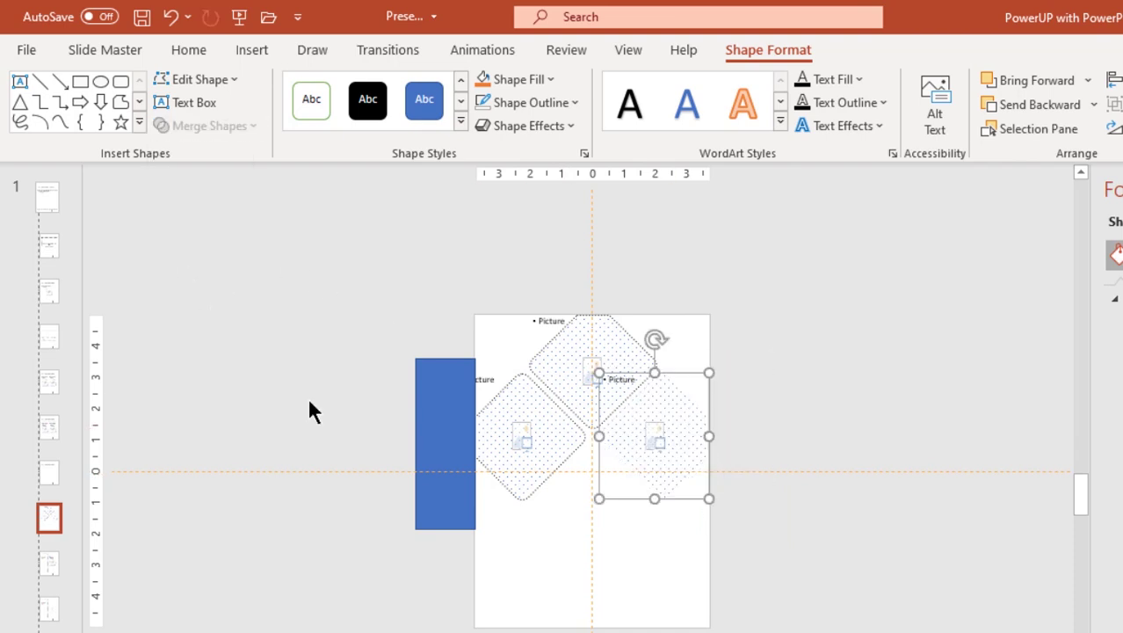
Subtract the left rectangle from the left diamond placeholder
click(513, 493)
shift+click(444, 510)
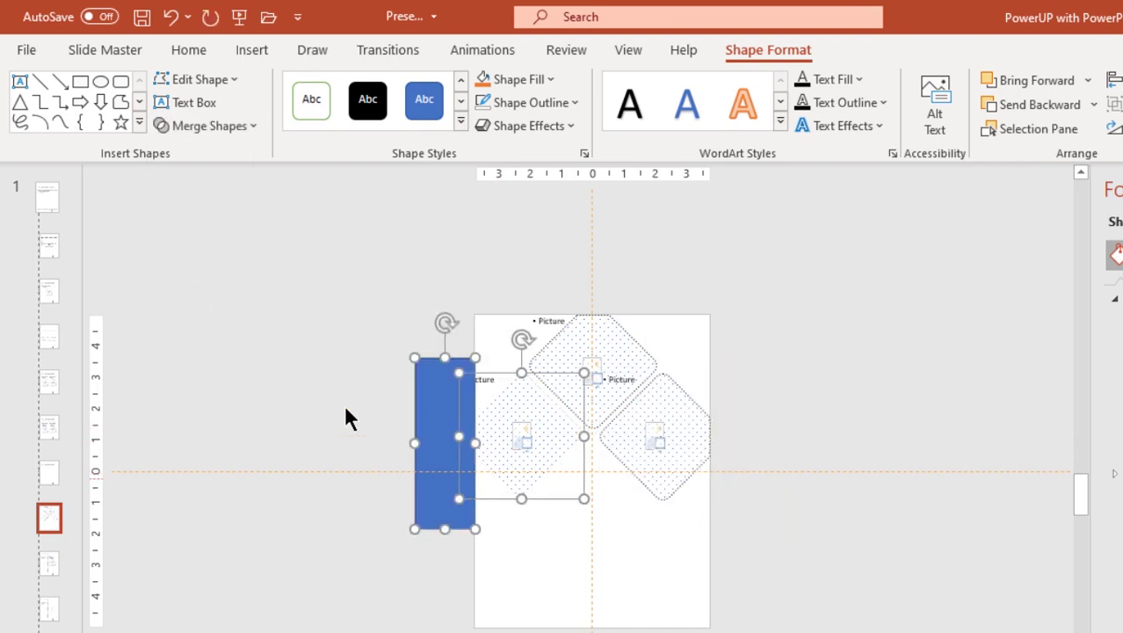
click(223, 128)
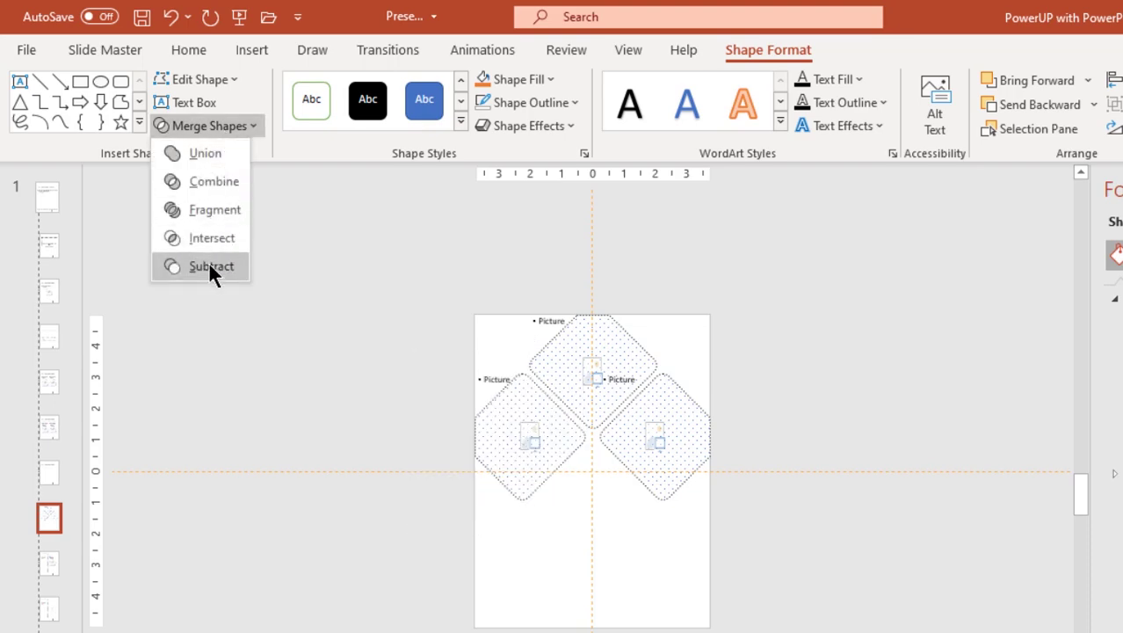
click(210, 267)
scroll(642, 541, up, 4)
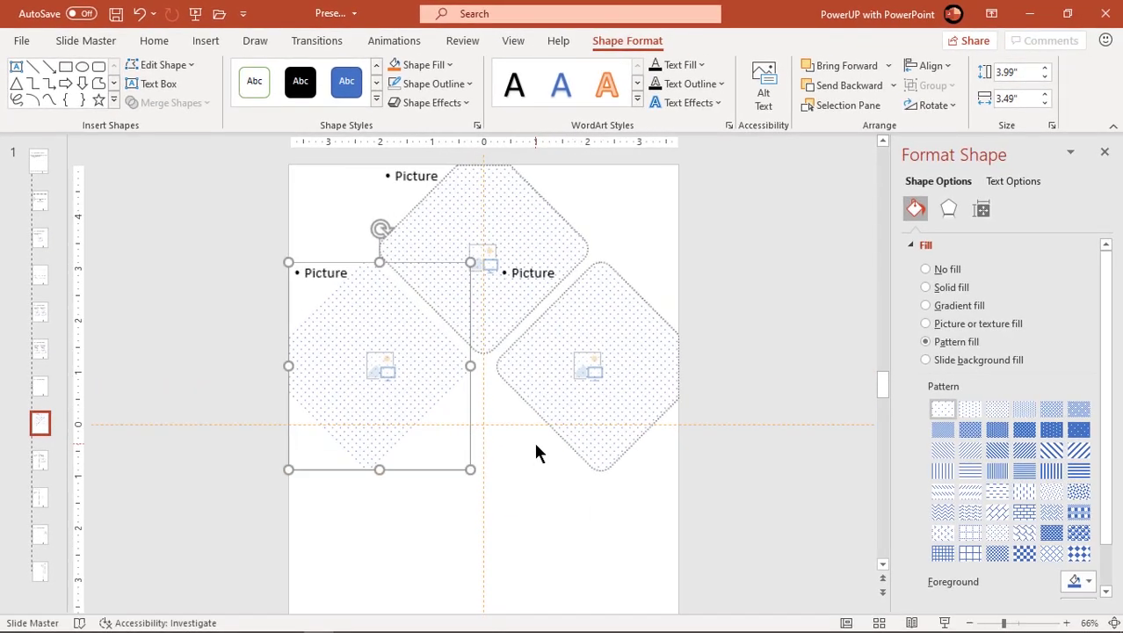
click(741, 360)
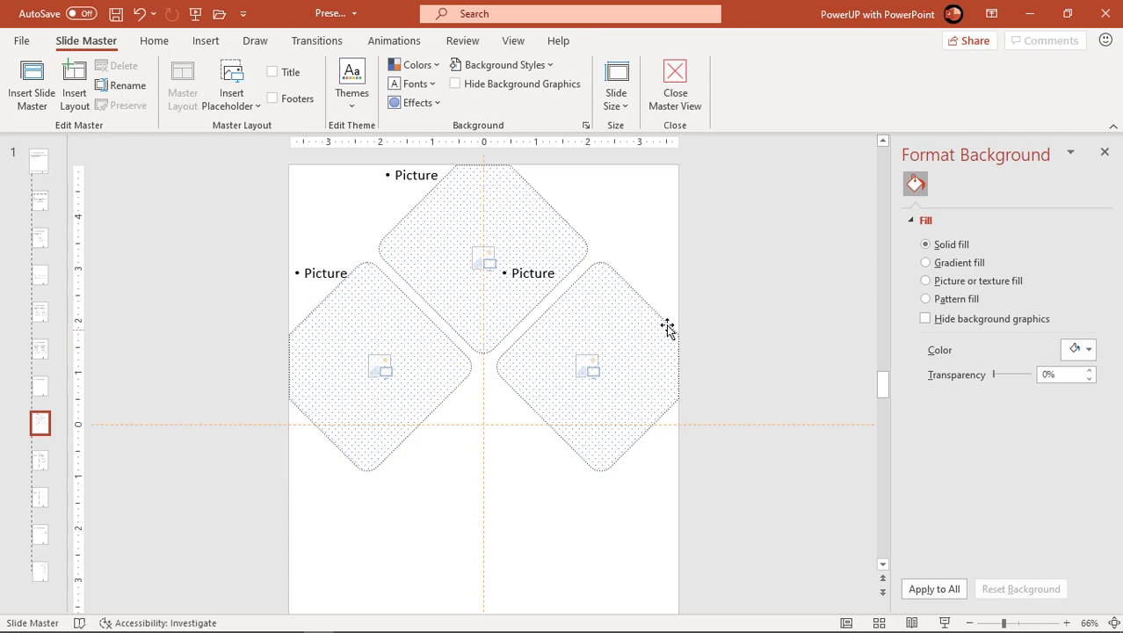
Draw a square picture placeholder at the slide centre with a dense dot pattern fill
click(255, 115)
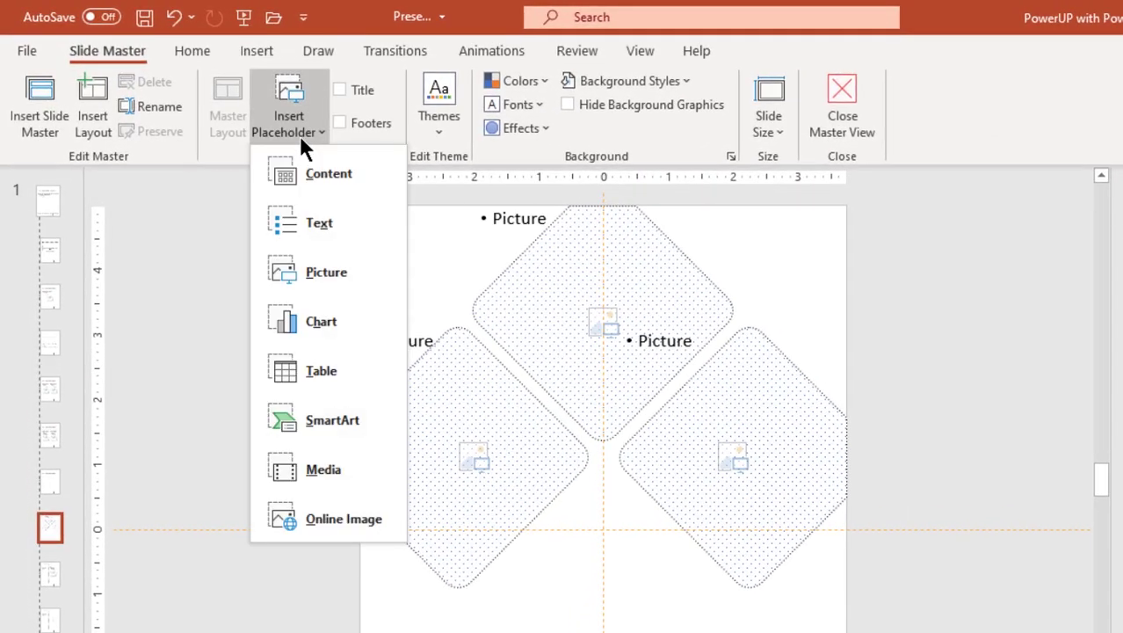
click(303, 273)
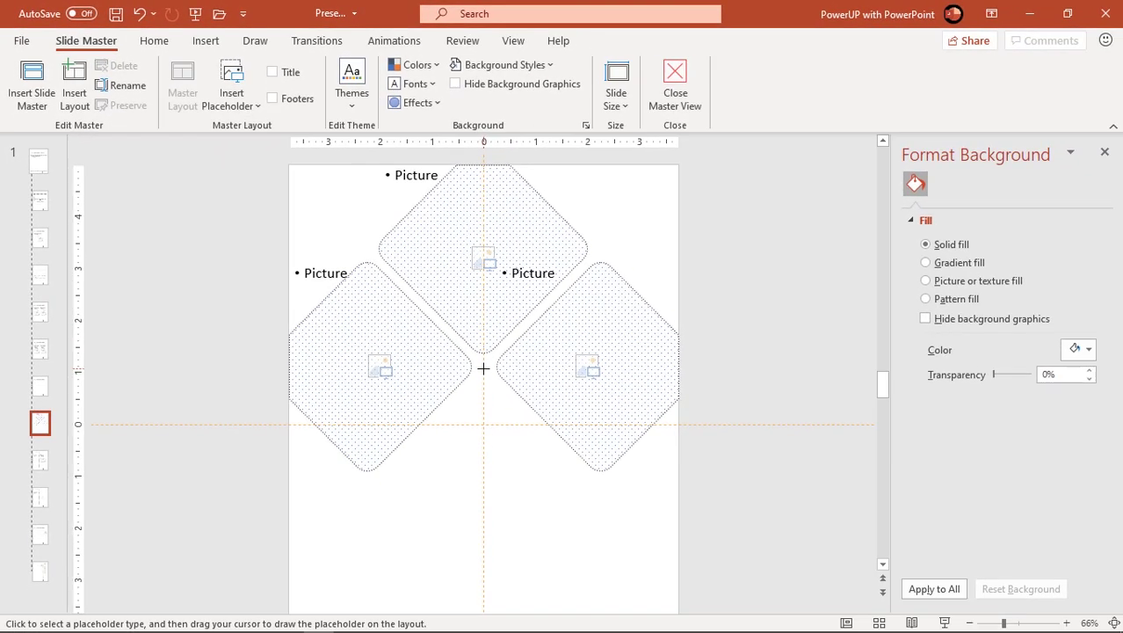
drag(483, 369, 569, 415)
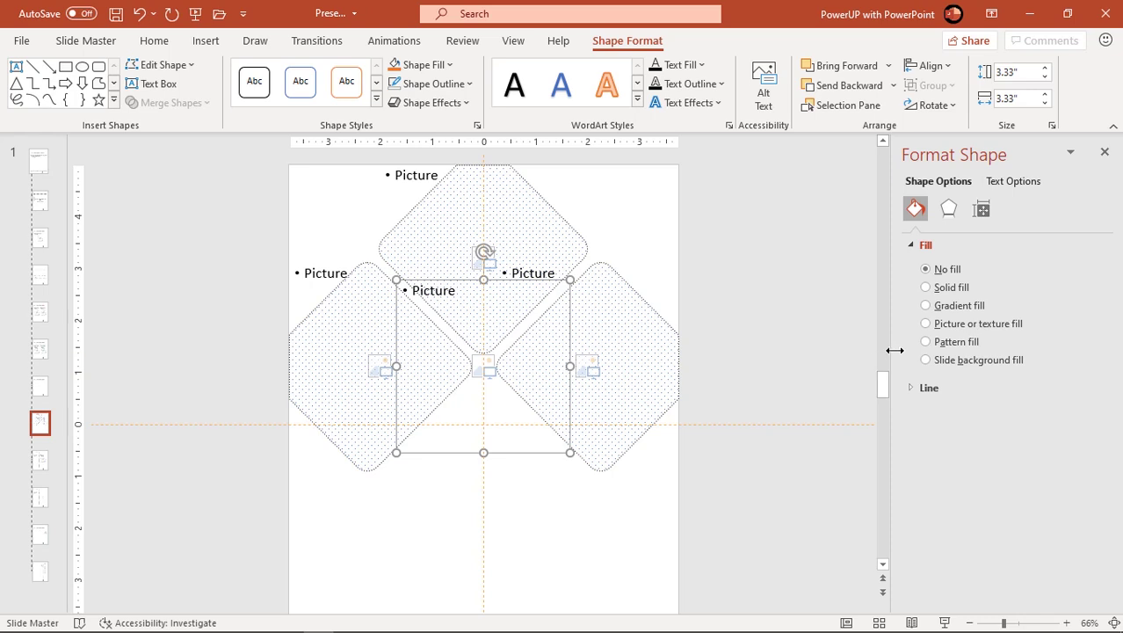
click(927, 342)
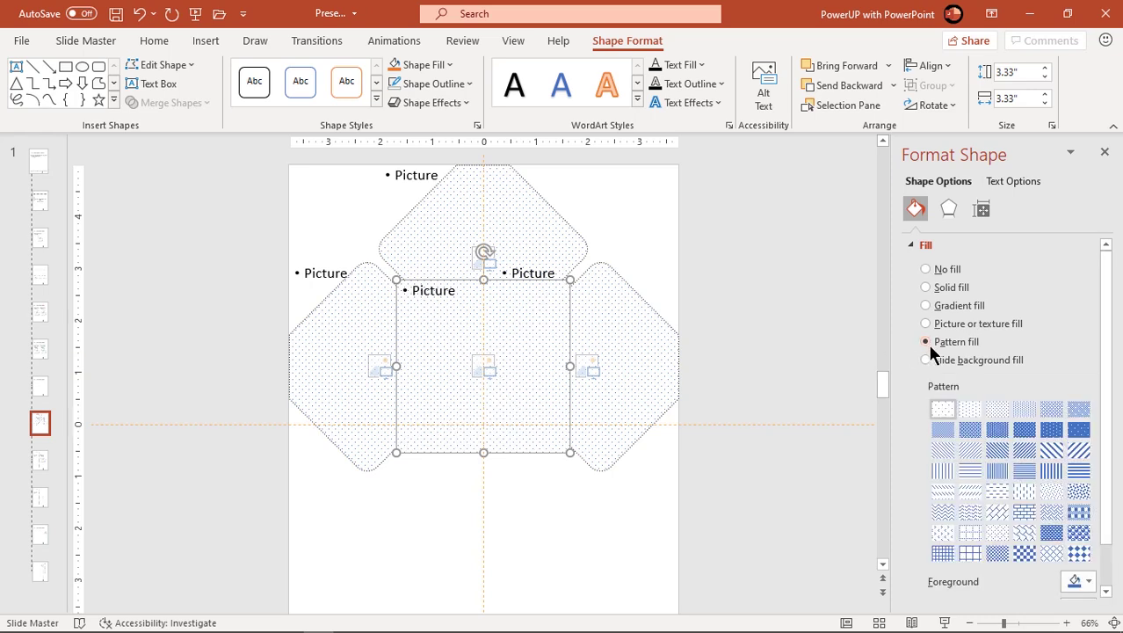
click(1051, 411)
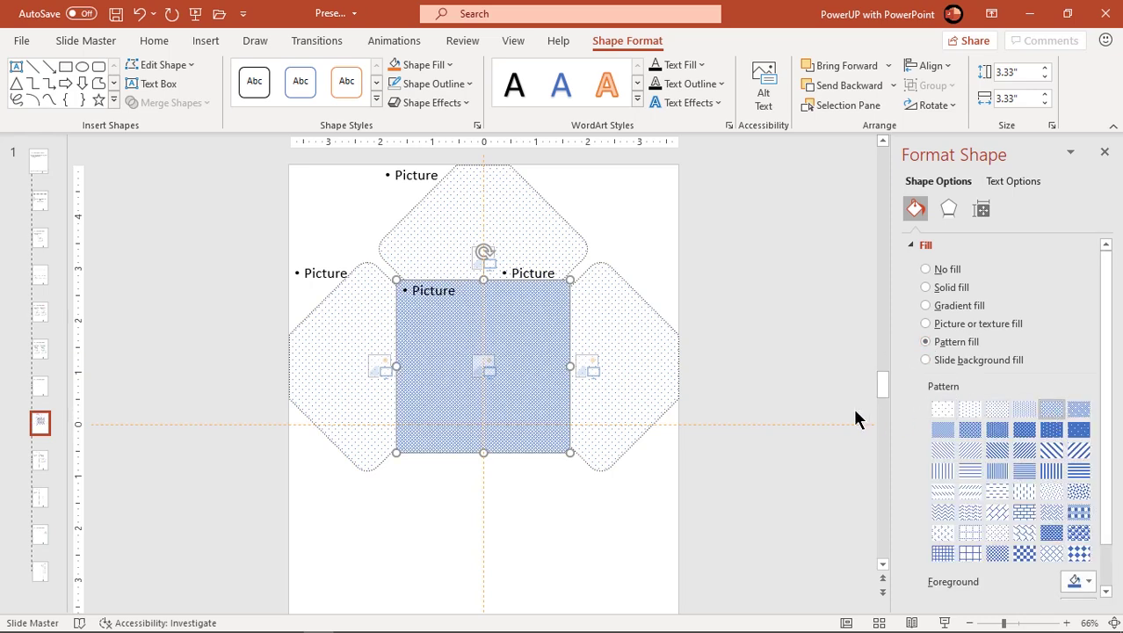
click(749, 362)
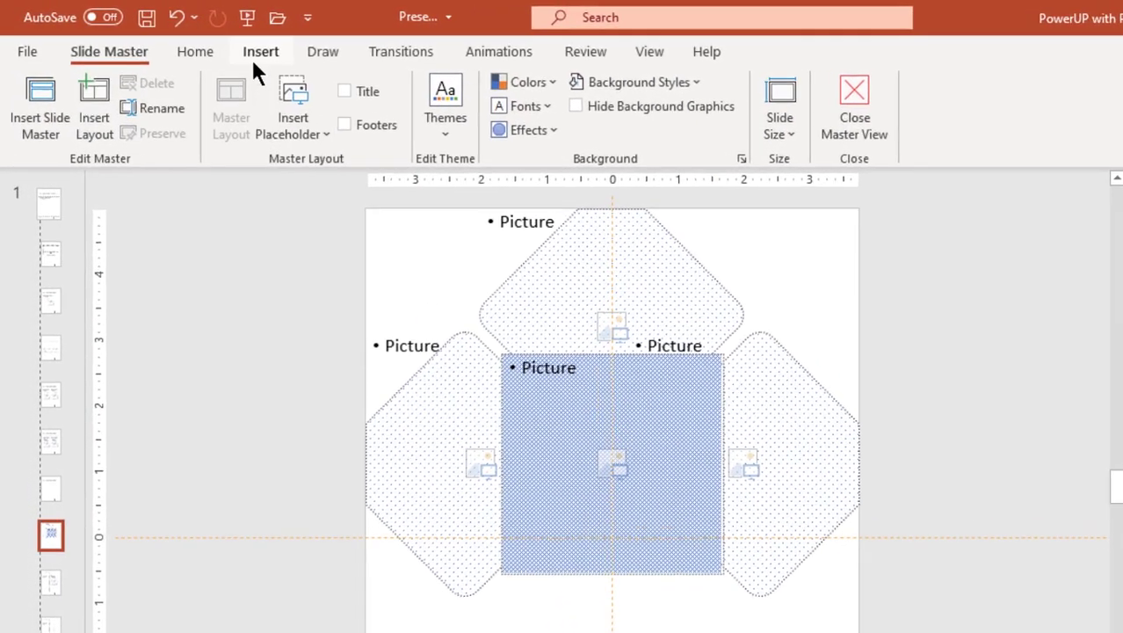
Draw a circle spanning the central square and intersect the two into a circular placeholder
click(205, 41)
click(334, 123)
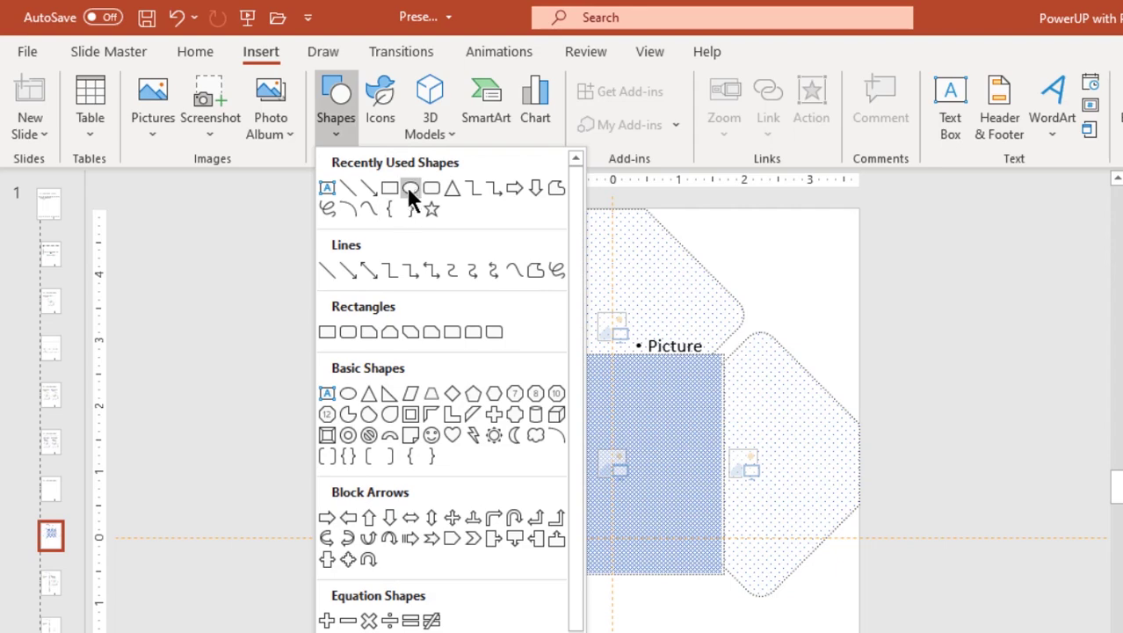
click(406, 190)
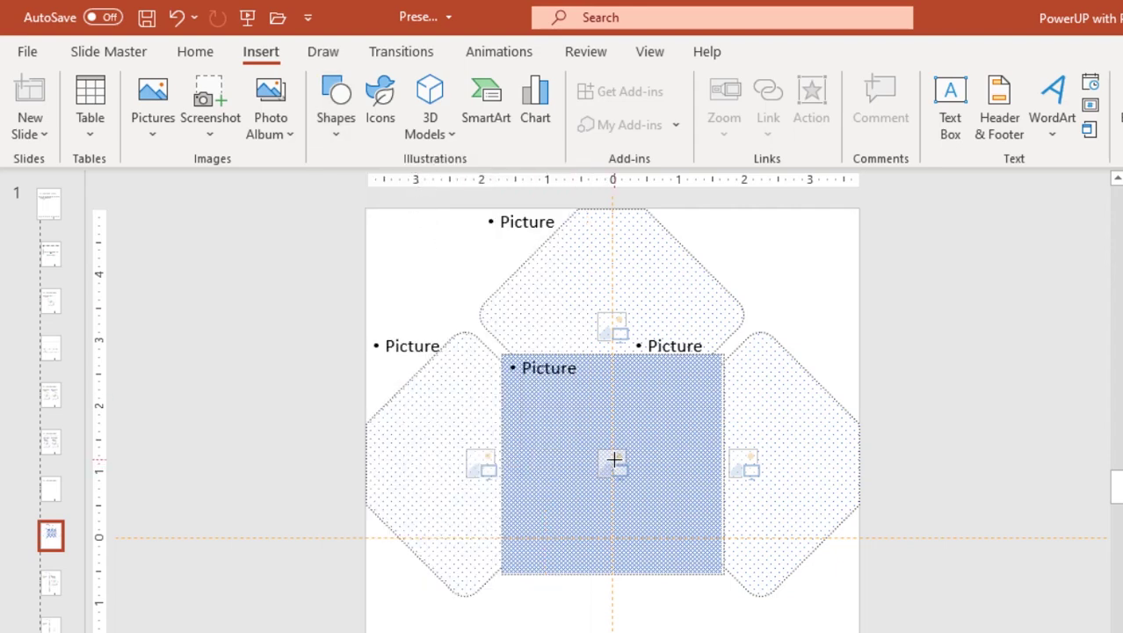
drag(613, 458, 721, 566)
drag(644, 489, 644, 493)
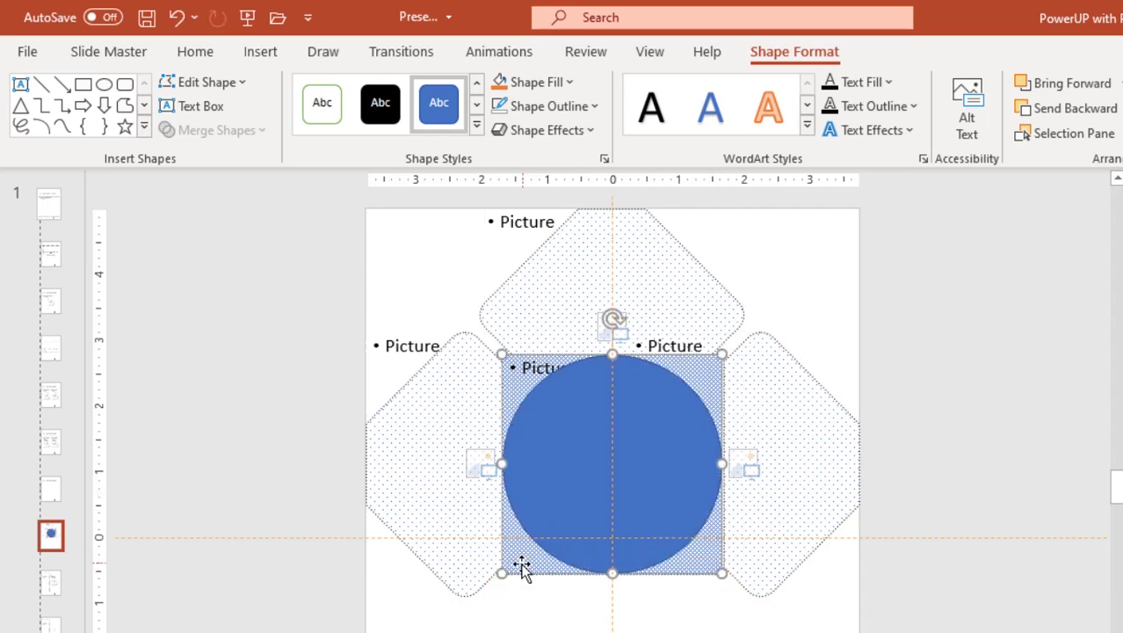
shift+click(590, 452)
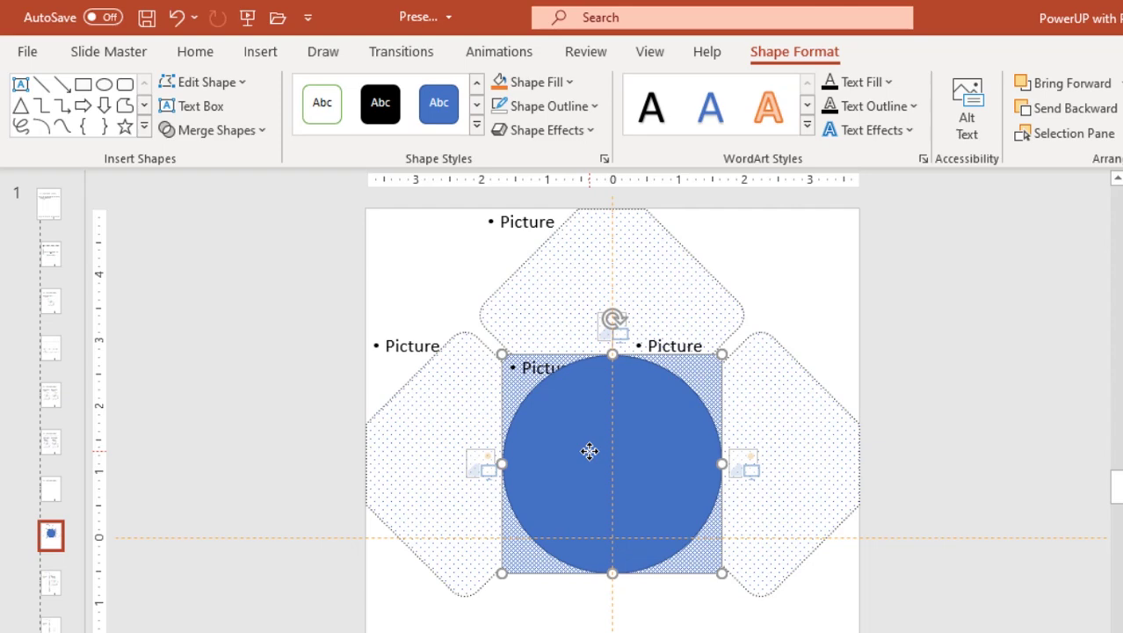
click(227, 132)
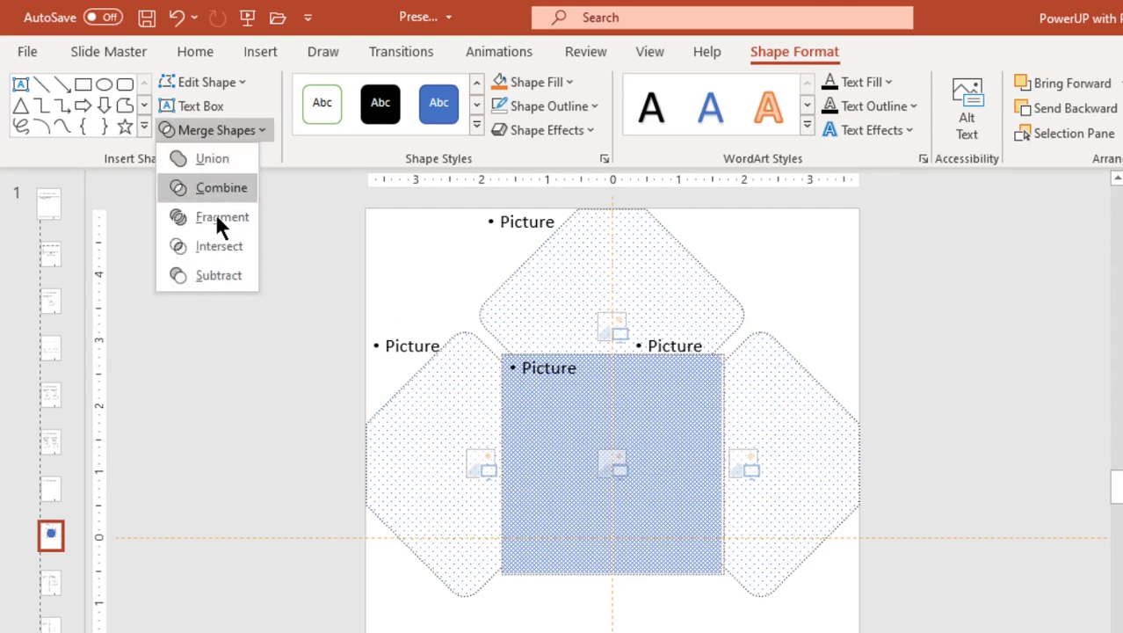
click(211, 246)
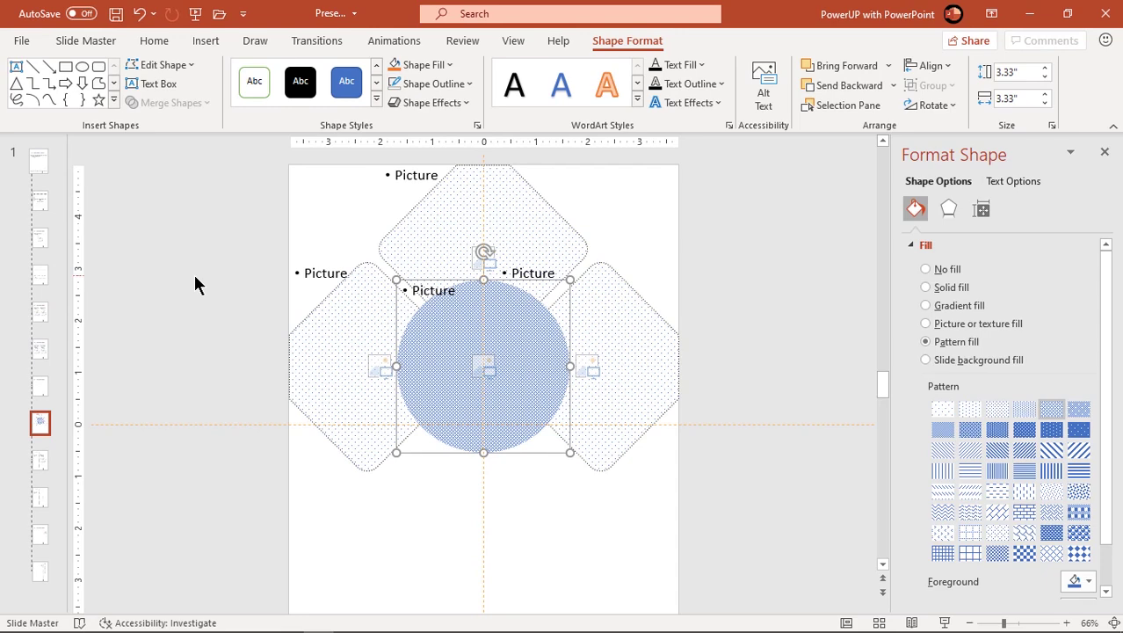
click(195, 283)
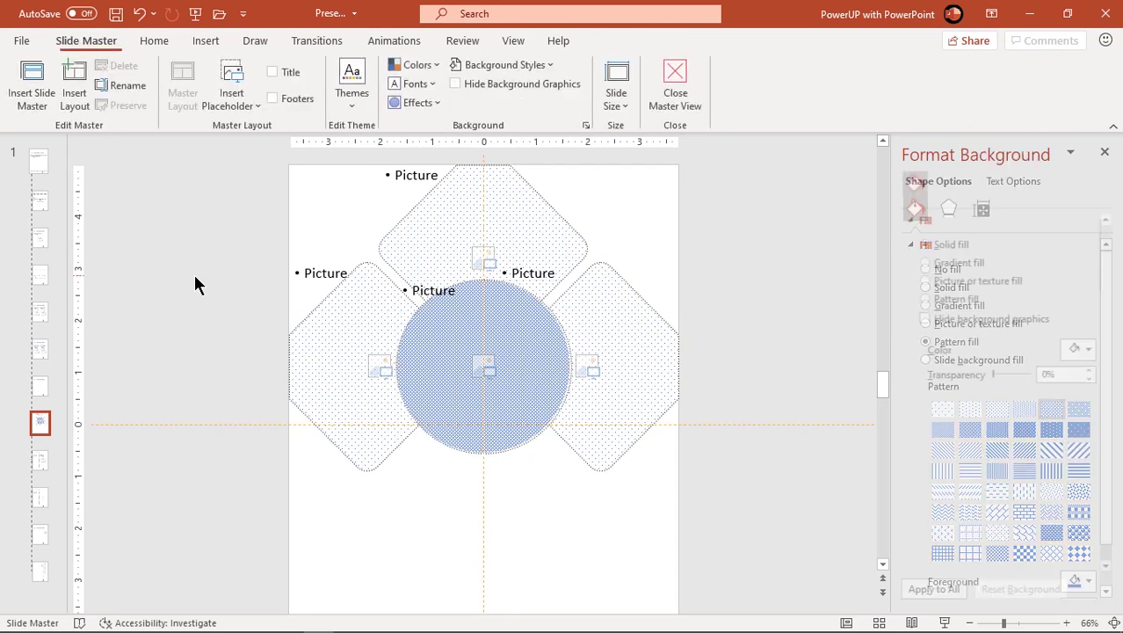
Draw a wide picture placeholder below the diamonds with a denser dotted pattern fill
scroll(195, 283, down, 1)
scroll(195, 277, down, 1)
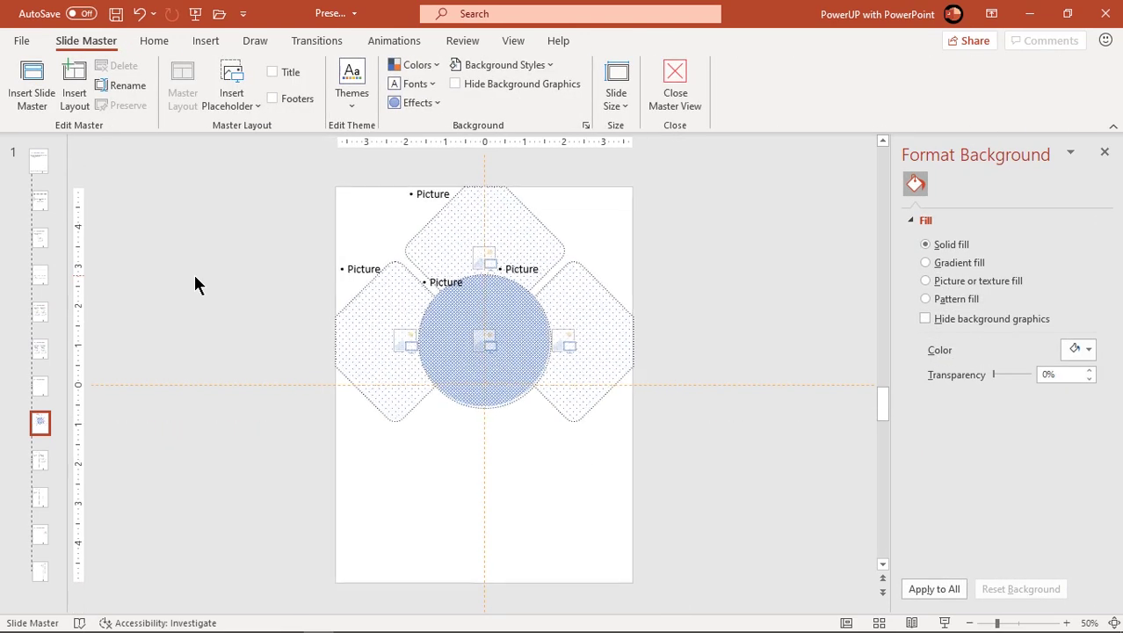
click(239, 105)
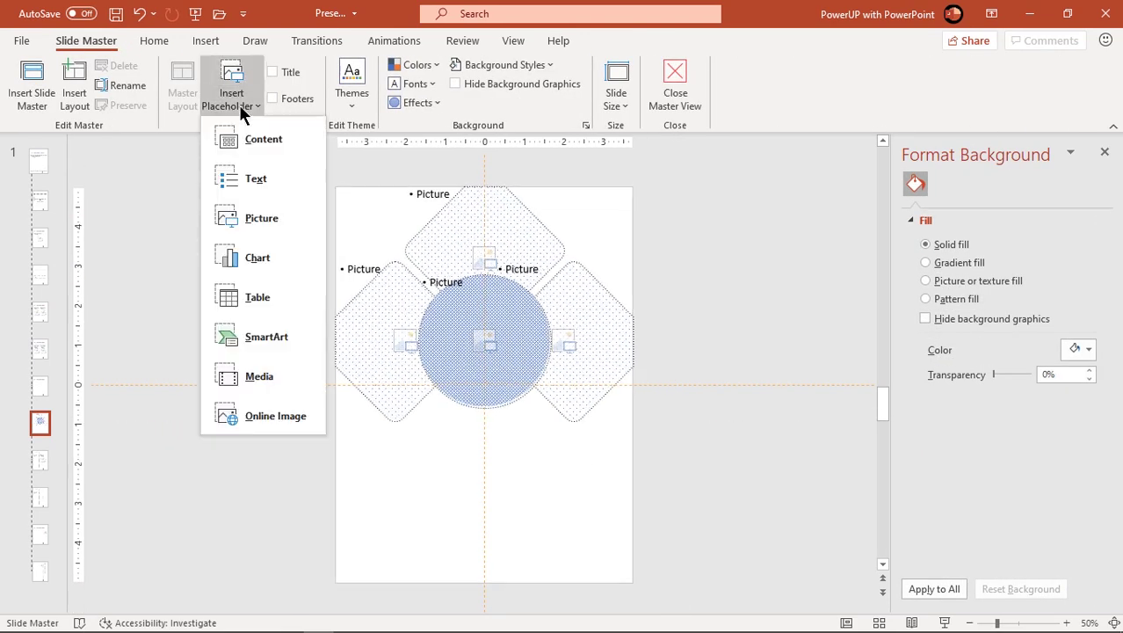
click(243, 215)
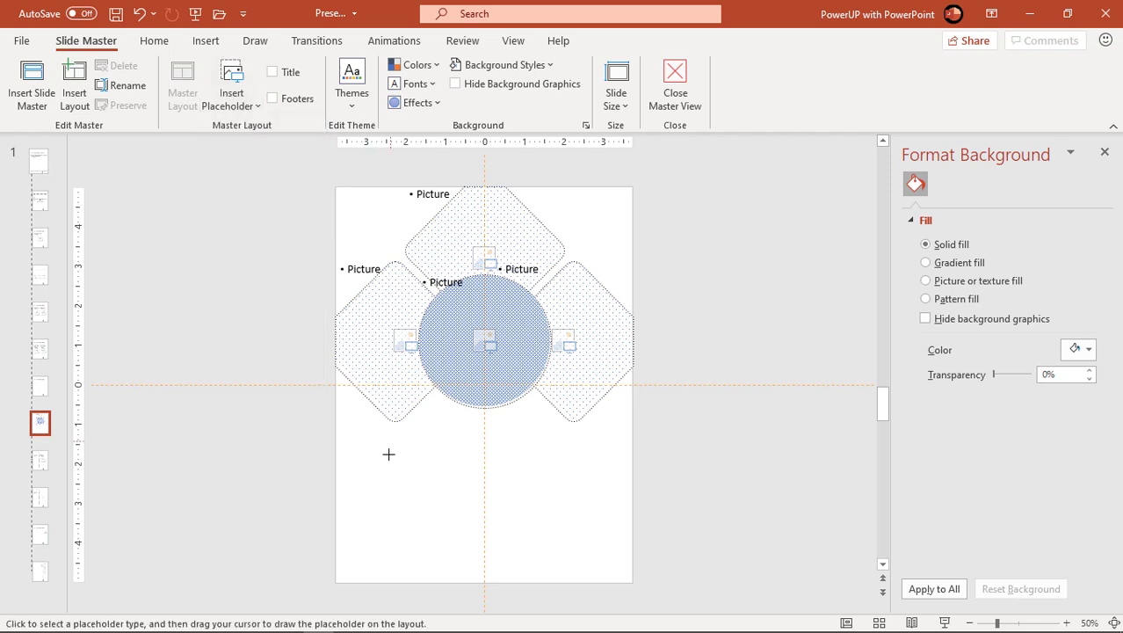
drag(385, 452, 523, 494)
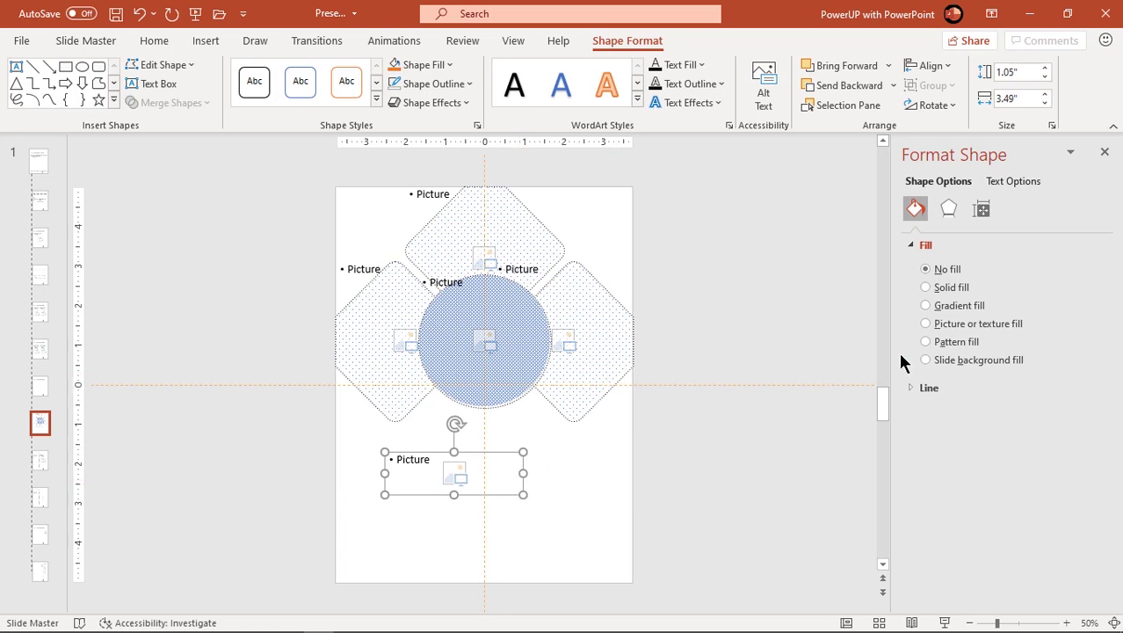
click(926, 342)
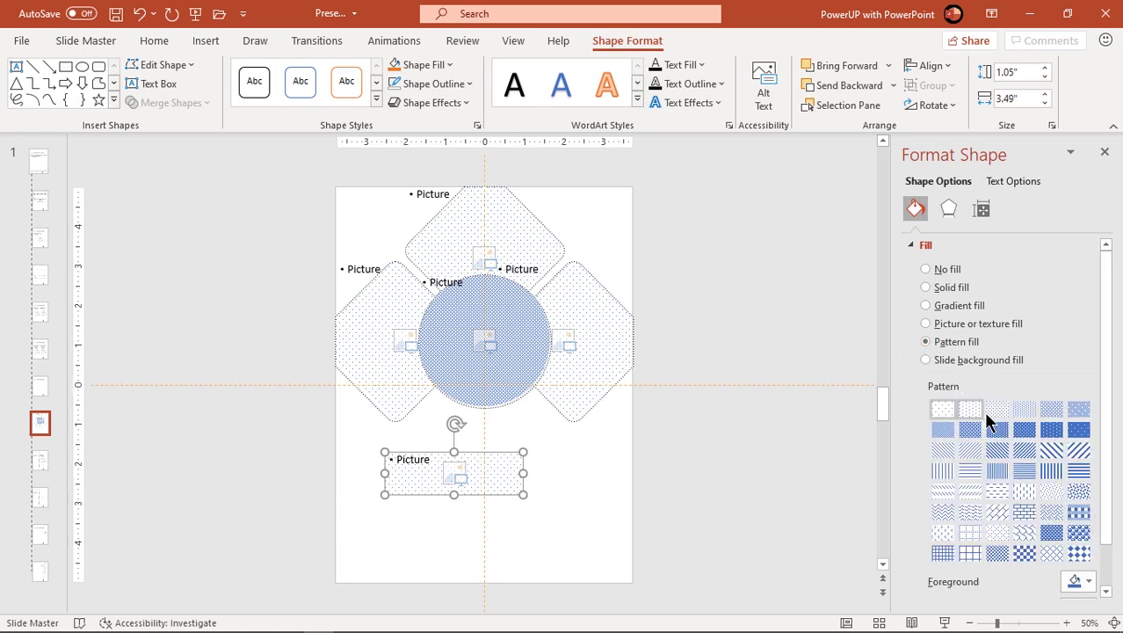
click(994, 415)
click(771, 475)
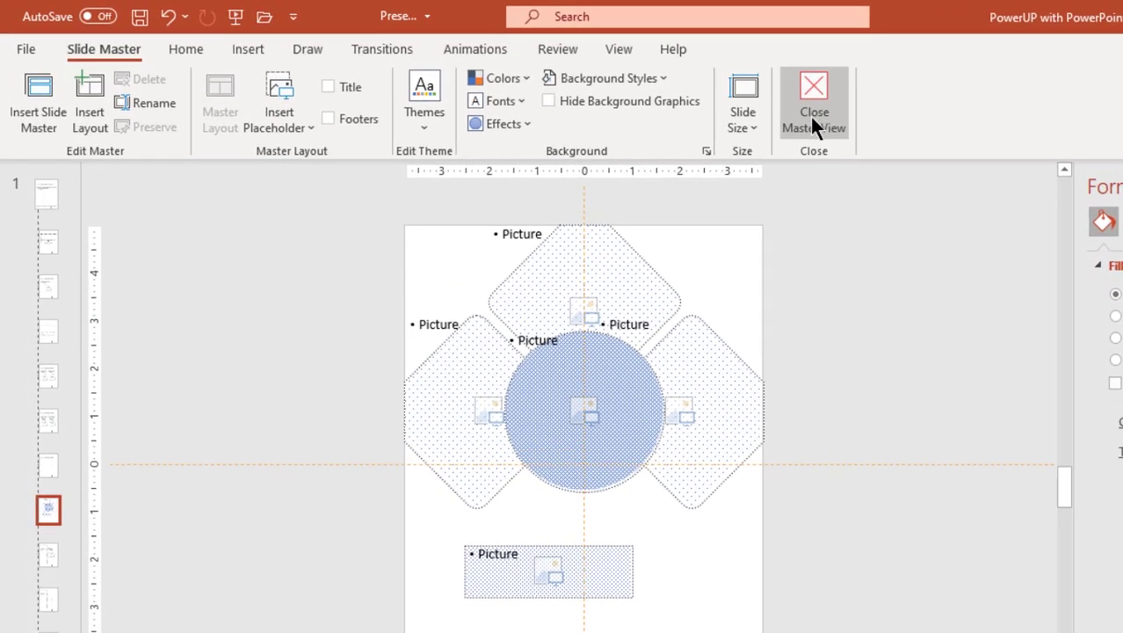
Close Master View and apply the custom Blank layout to the first slide
click(816, 112)
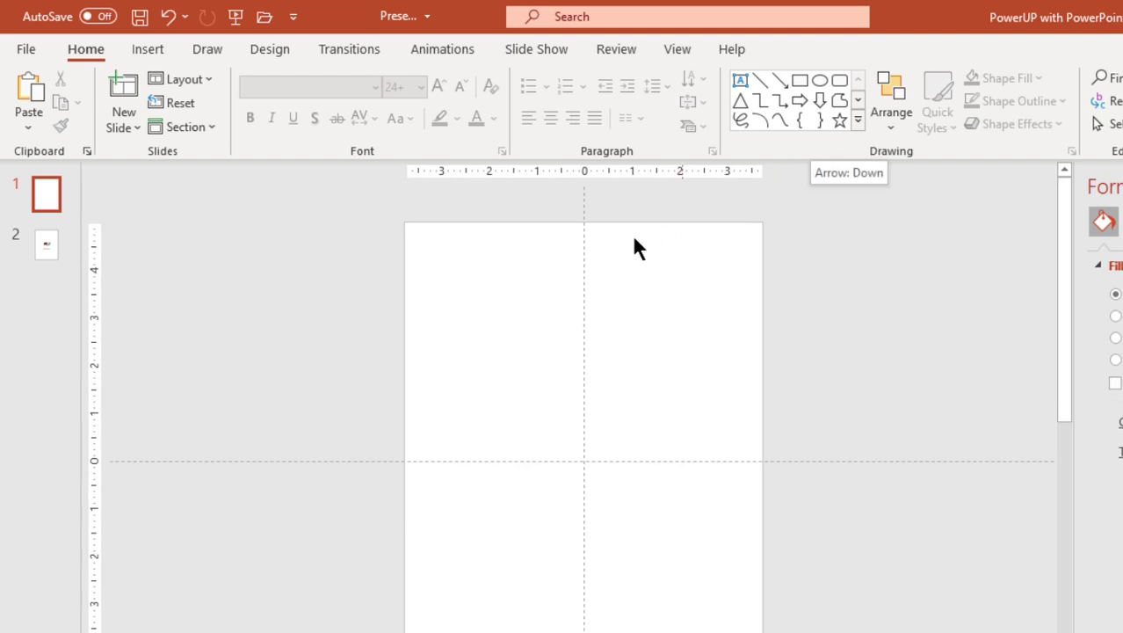
click(201, 81)
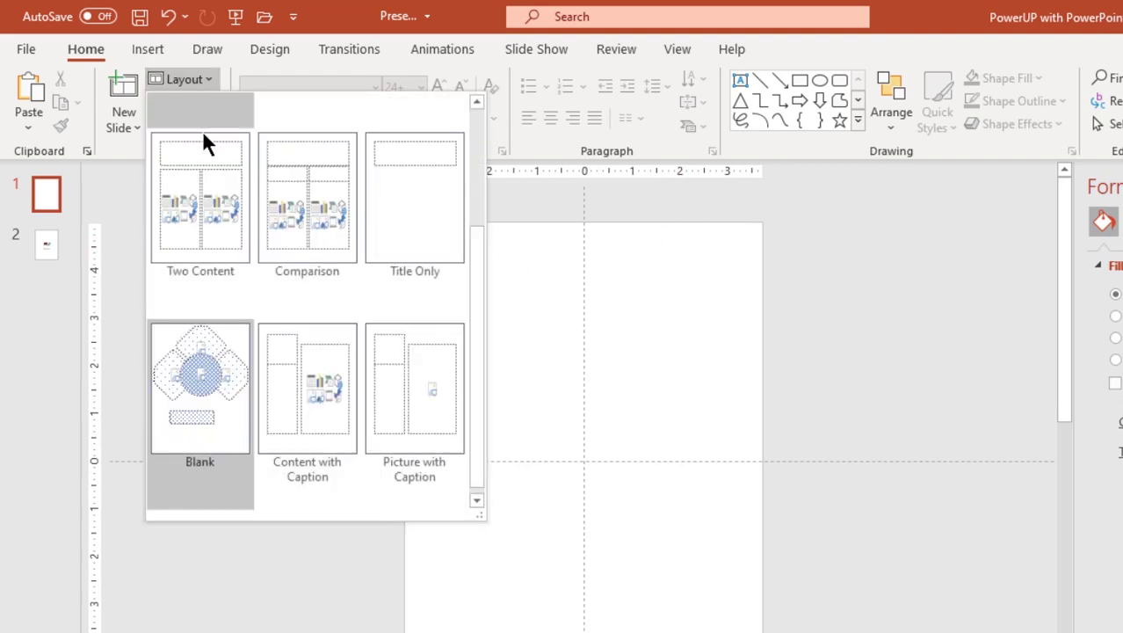
click(202, 396)
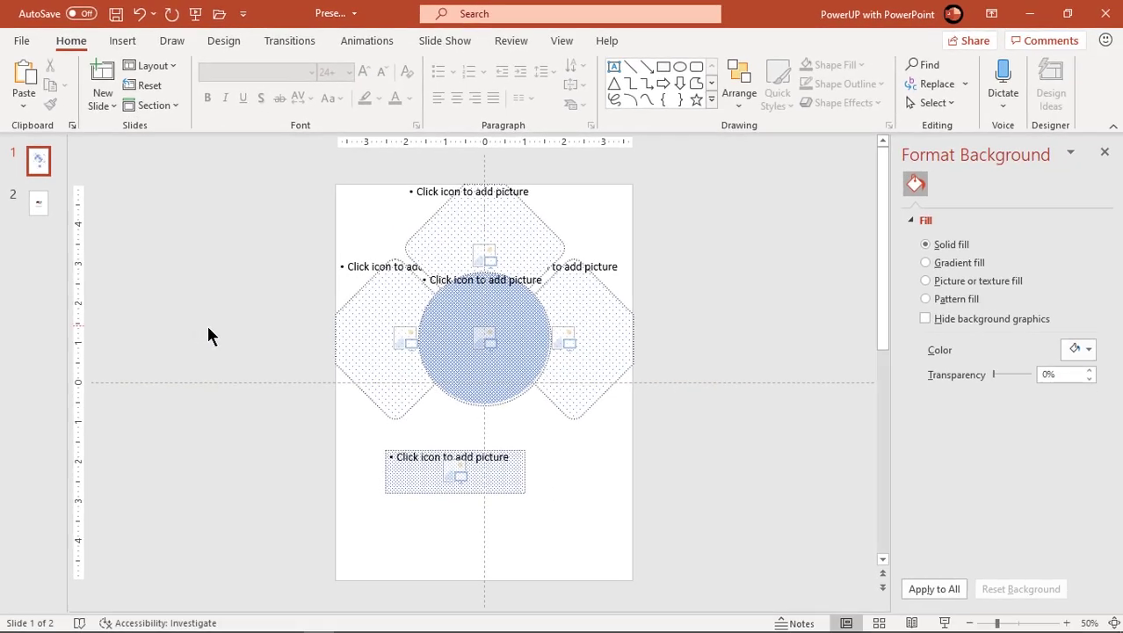
Give the first slide a solid black background
right_click(575, 538)
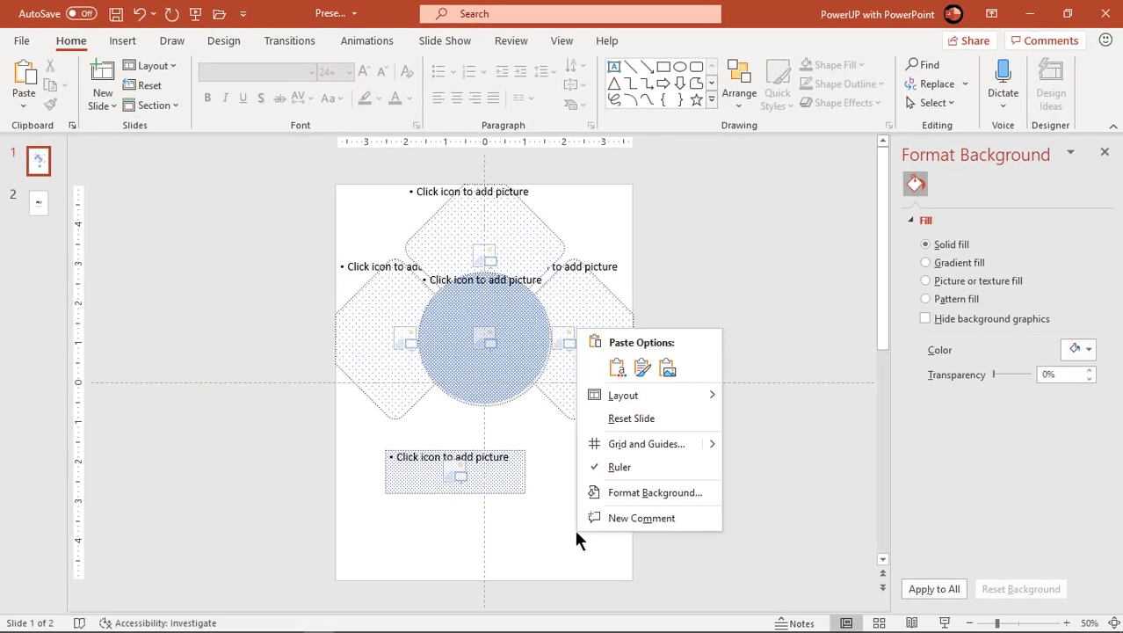
click(631, 494)
click(1078, 351)
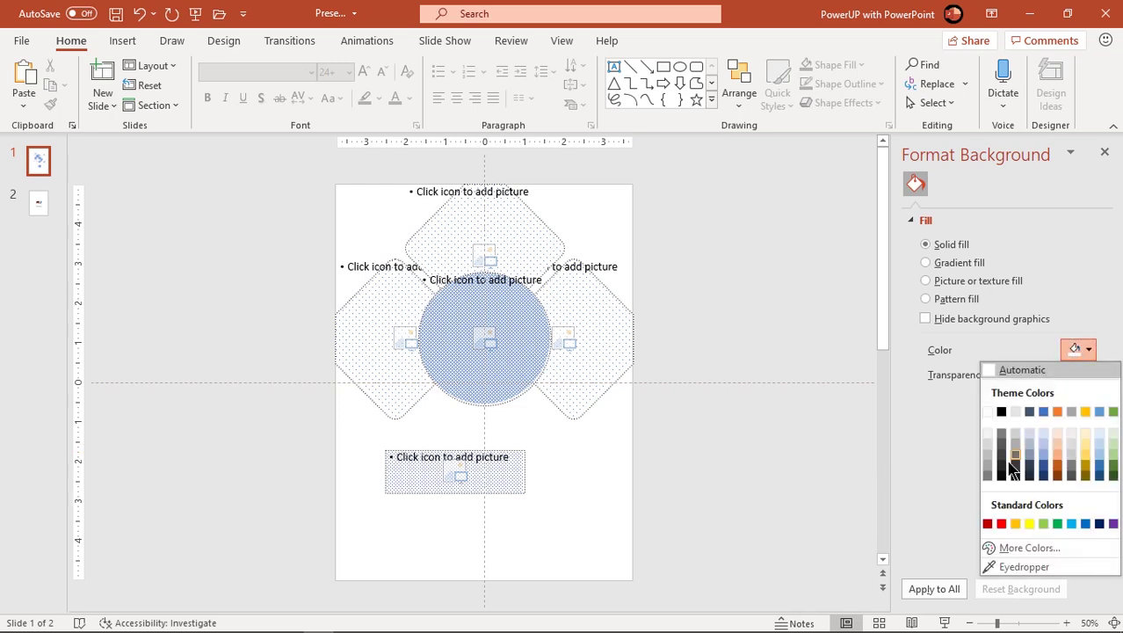
click(1002, 475)
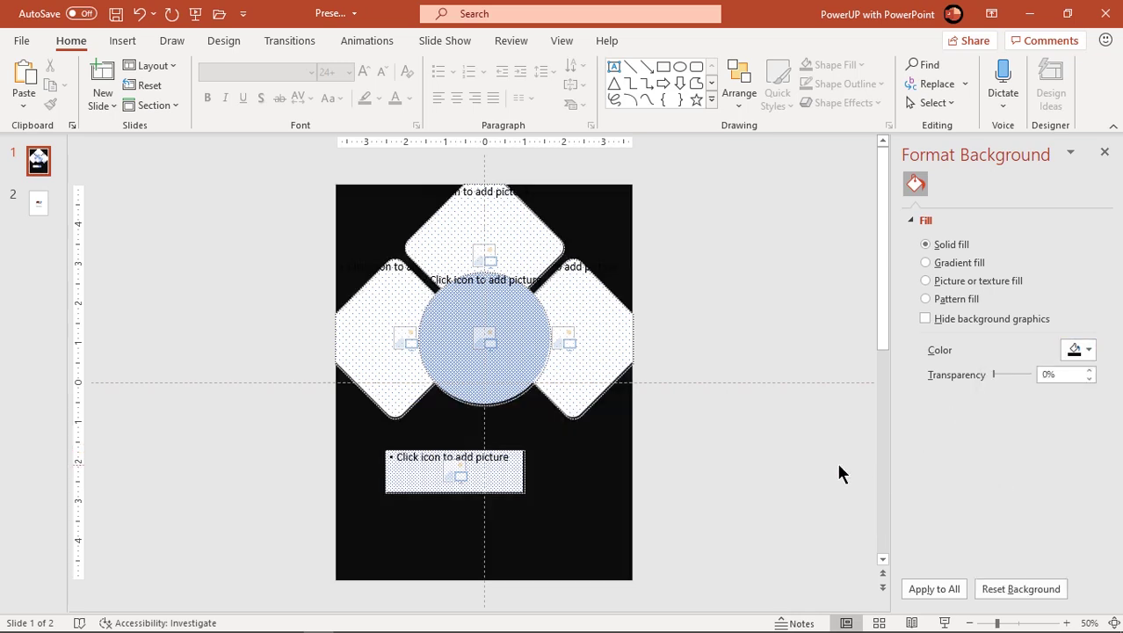
scroll(657, 408, up, 1)
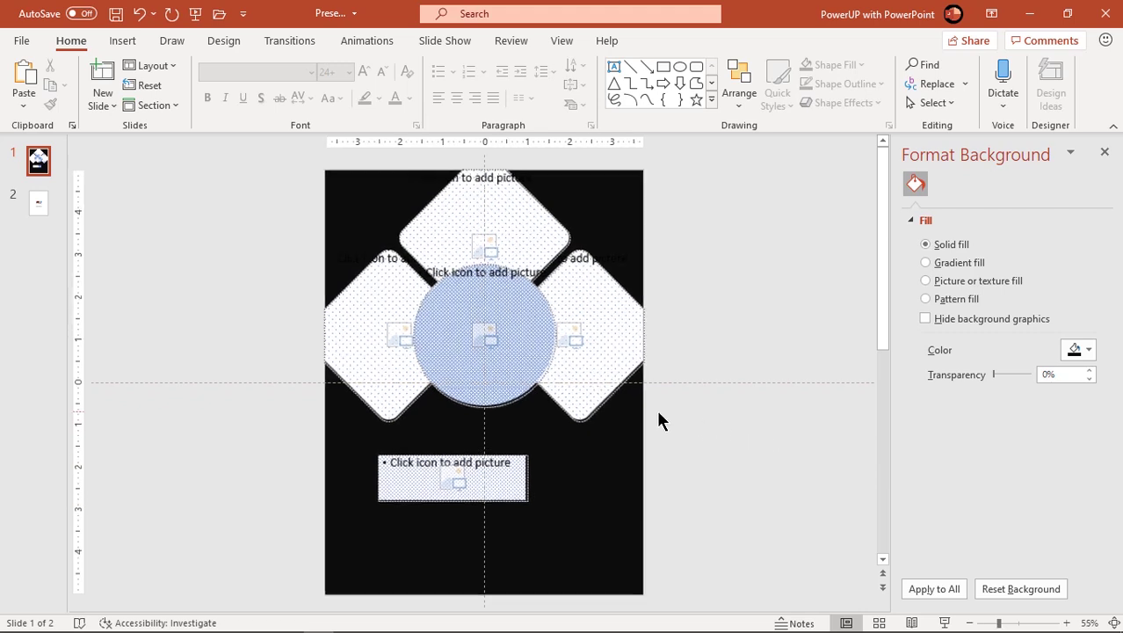
click(485, 246)
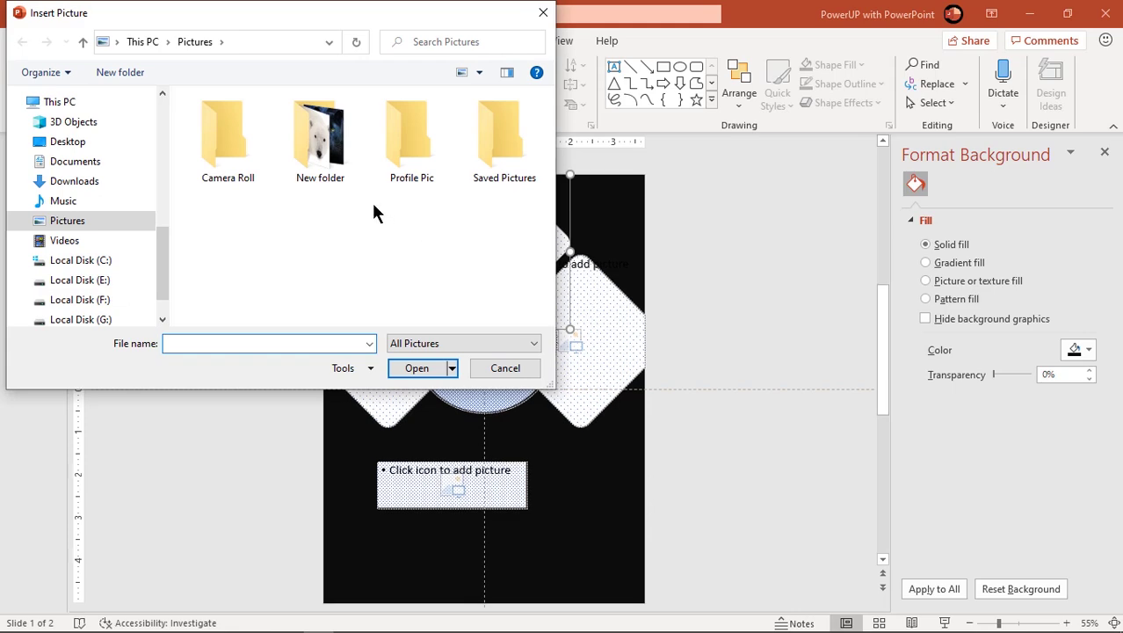
Insert Picture3 (orangutan) into the top diamond, crop it to Fill, and shift it left
double_click(310, 147)
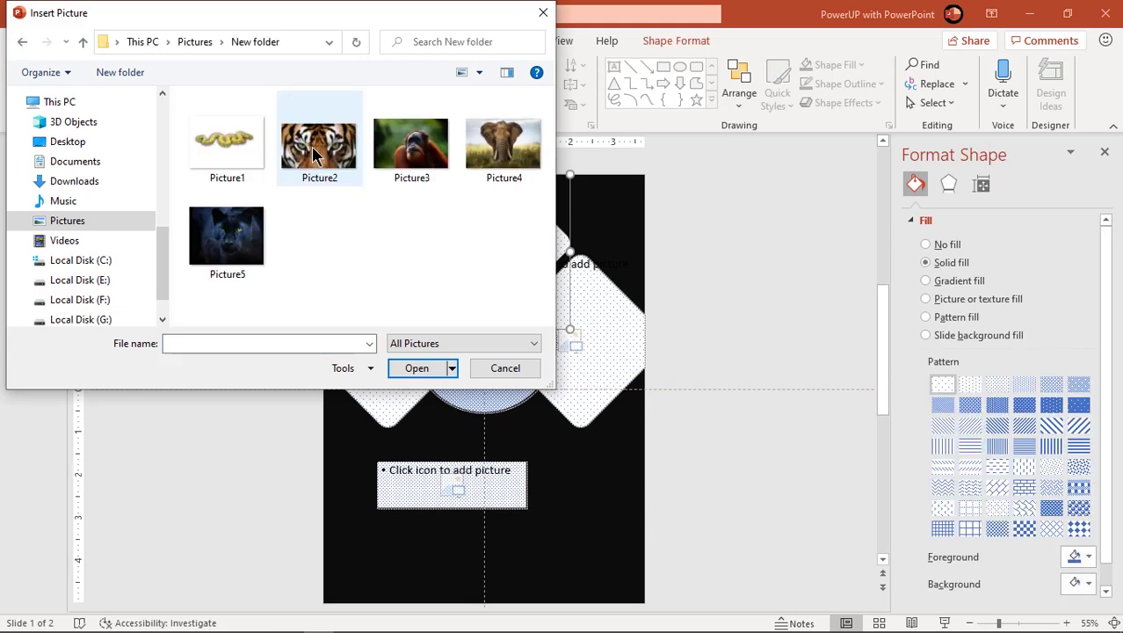
double_click(412, 167)
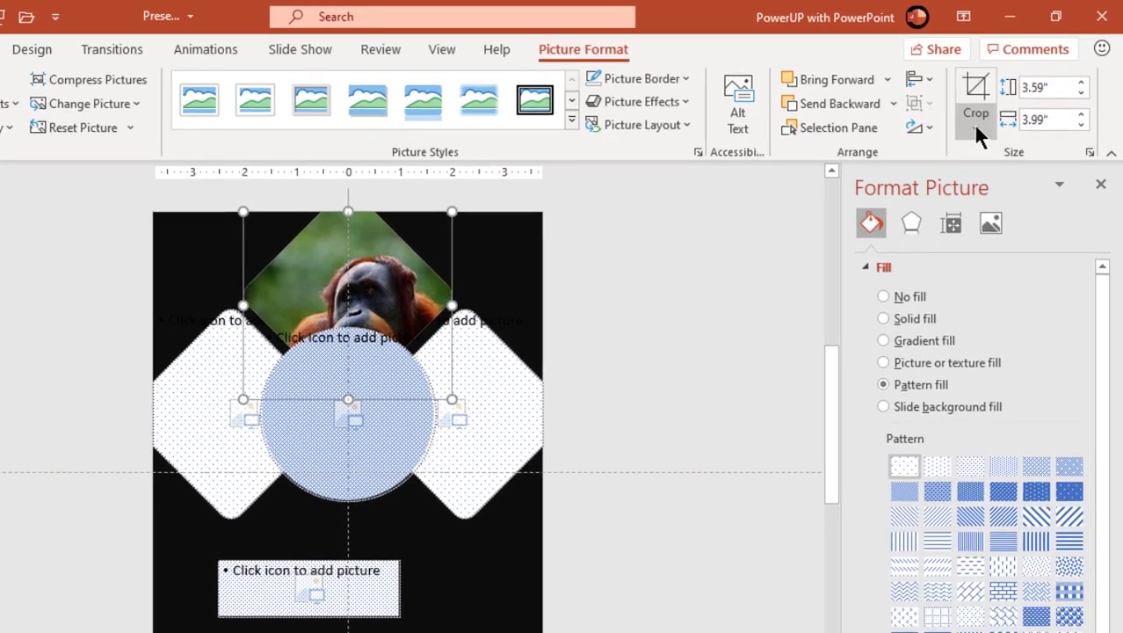
click(1000, 105)
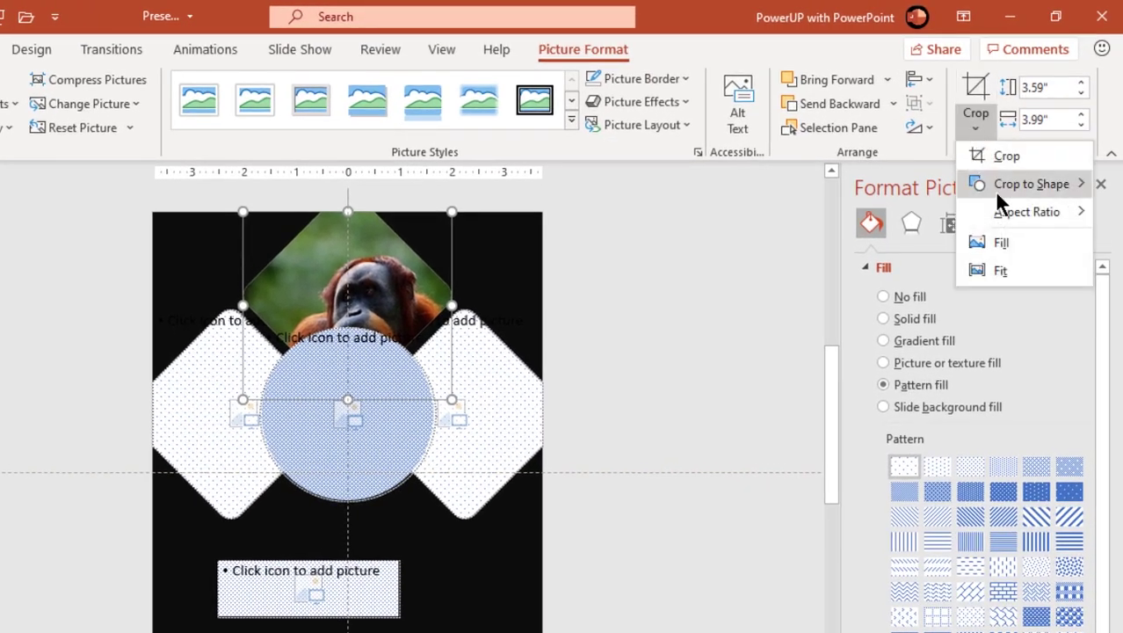
click(999, 242)
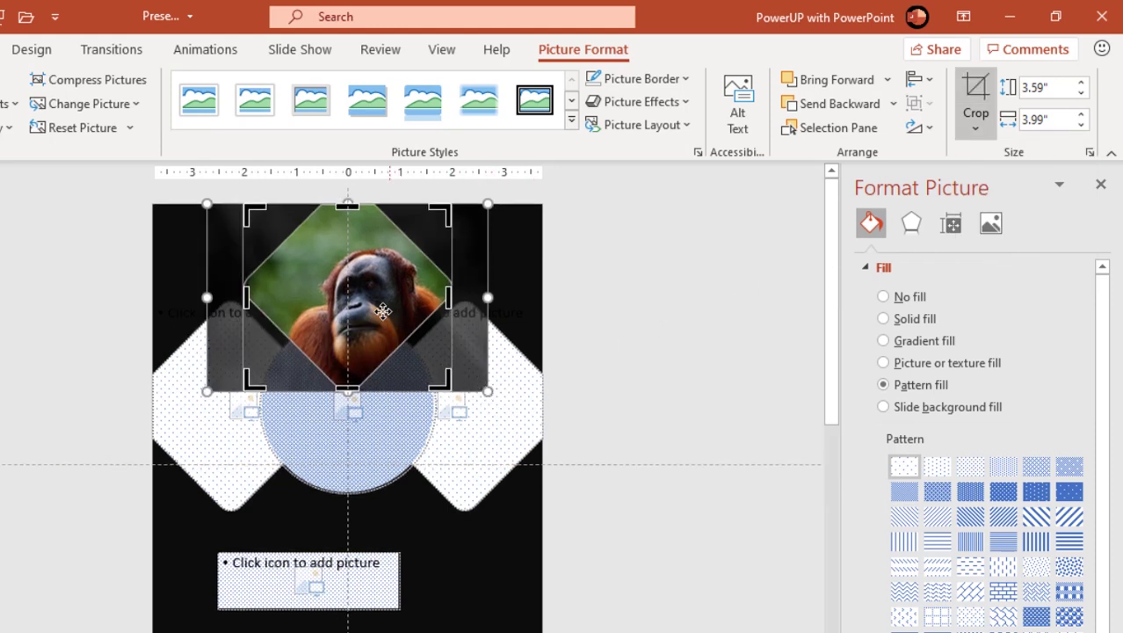
drag(375, 309, 357, 293)
click(977, 95)
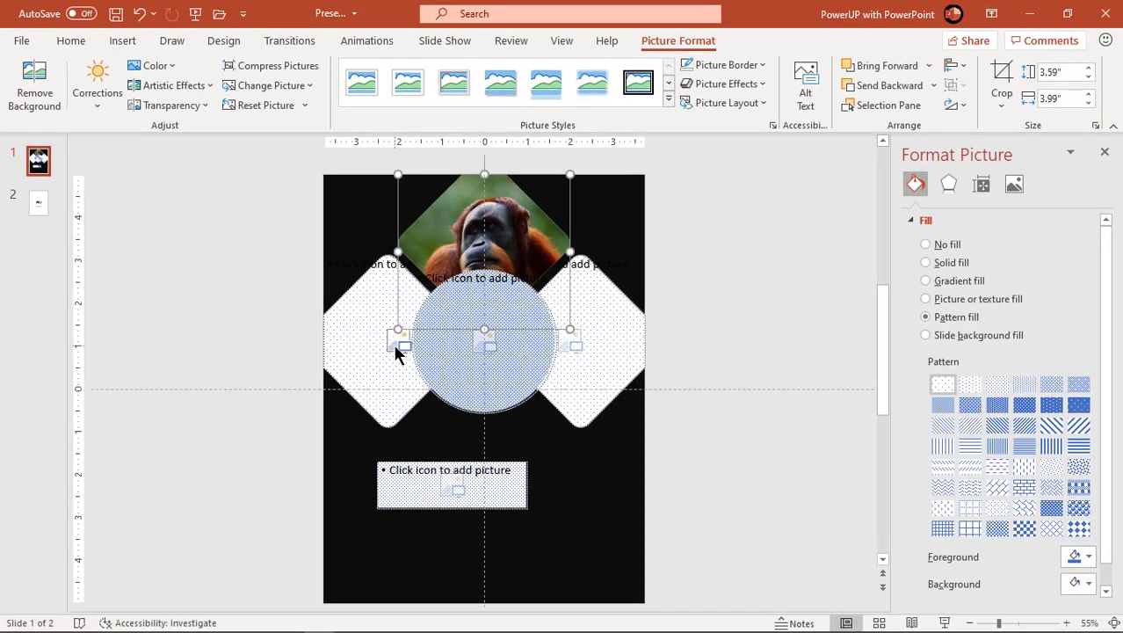
Fill the left diamond with the elephant photo, cropped to Fill, enlarged and repositioned
click(395, 344)
double_click(501, 147)
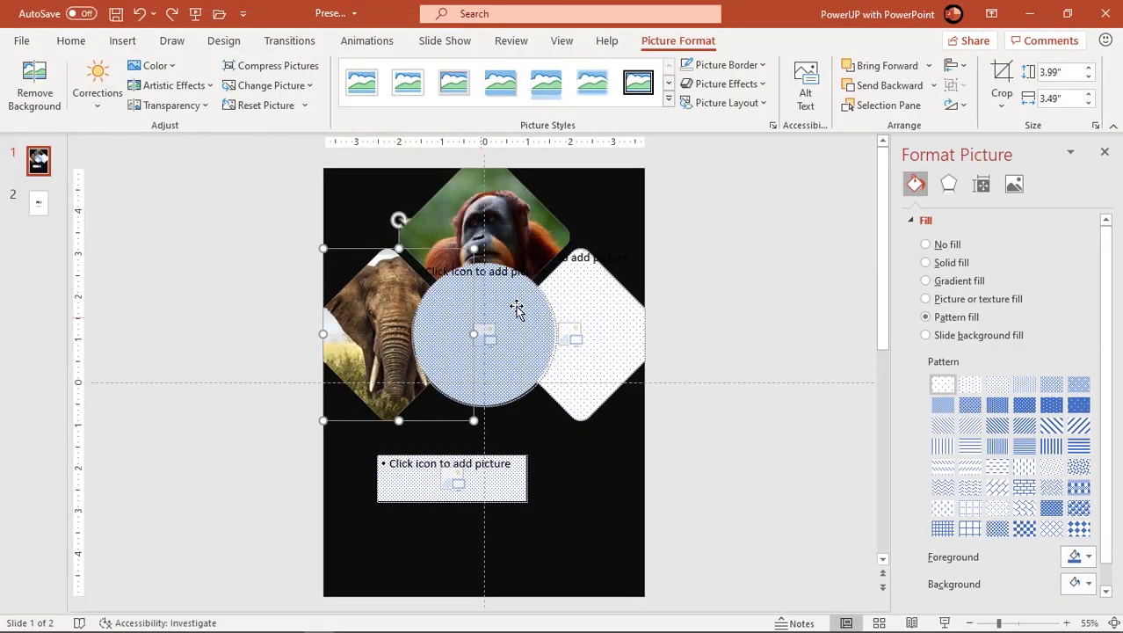
click(1001, 106)
click(1008, 200)
drag(390, 326, 381, 320)
drag(250, 246, 239, 238)
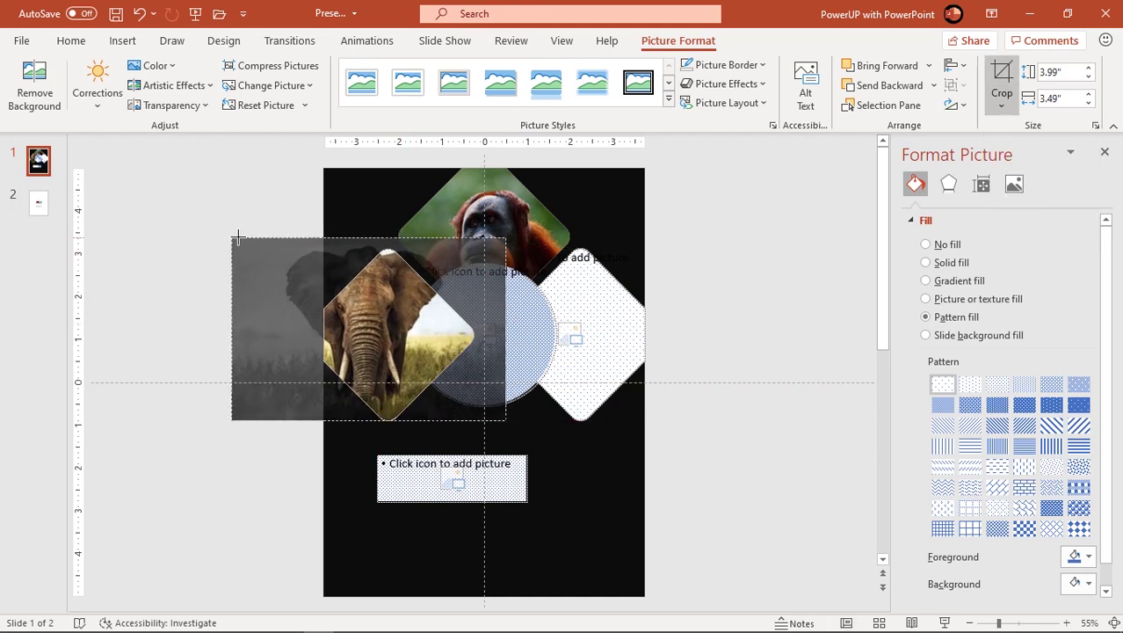
drag(360, 317, 374, 329)
click(1000, 78)
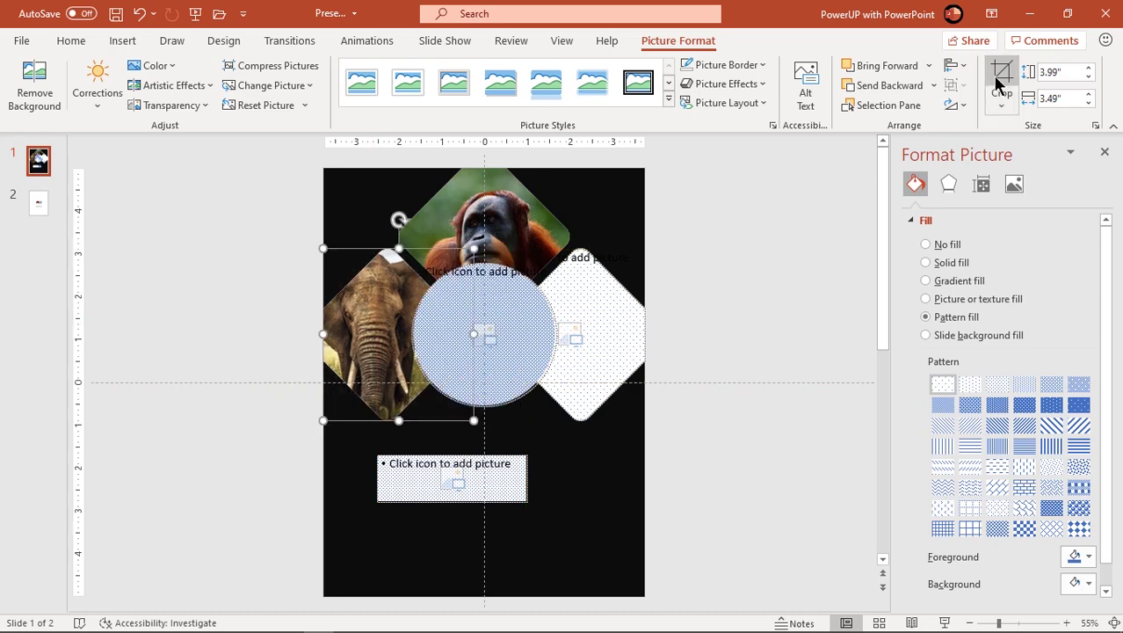
Fill the right diamond with the enlarged panther photo, then bring up the circle's picture chooser
click(575, 340)
double_click(255, 255)
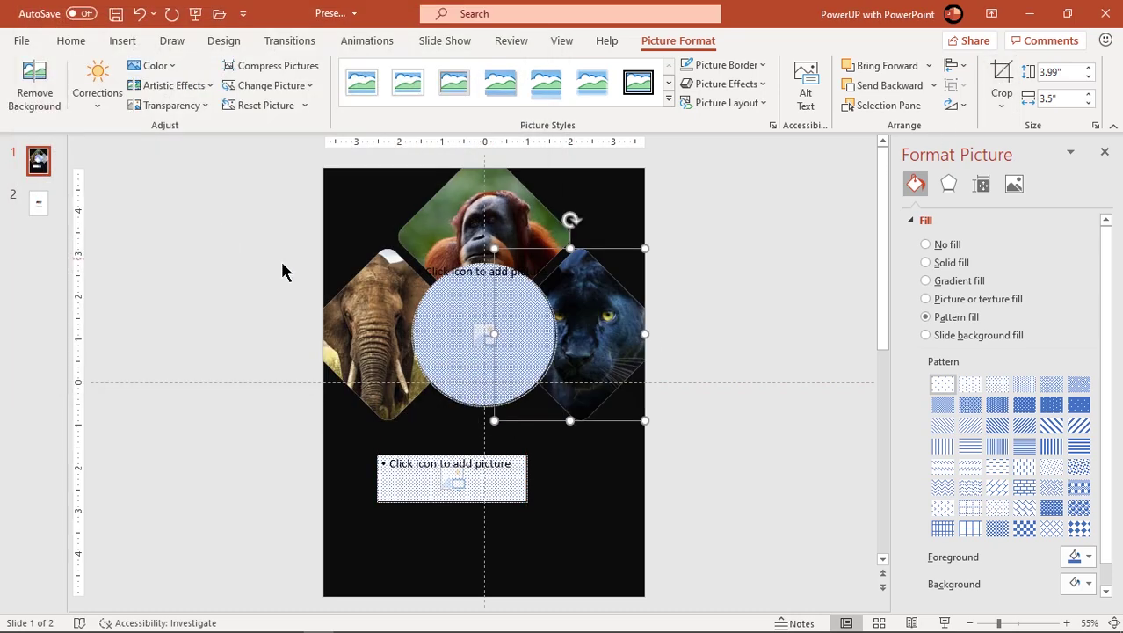
click(1001, 92)
drag(677, 244, 707, 249)
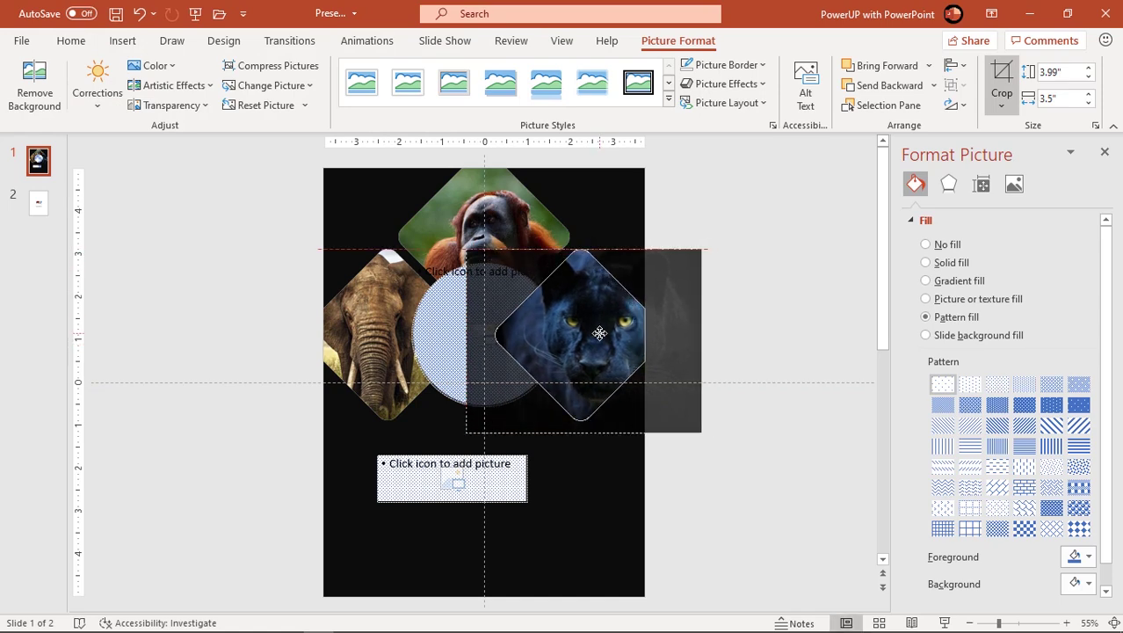
click(1000, 88)
click(483, 334)
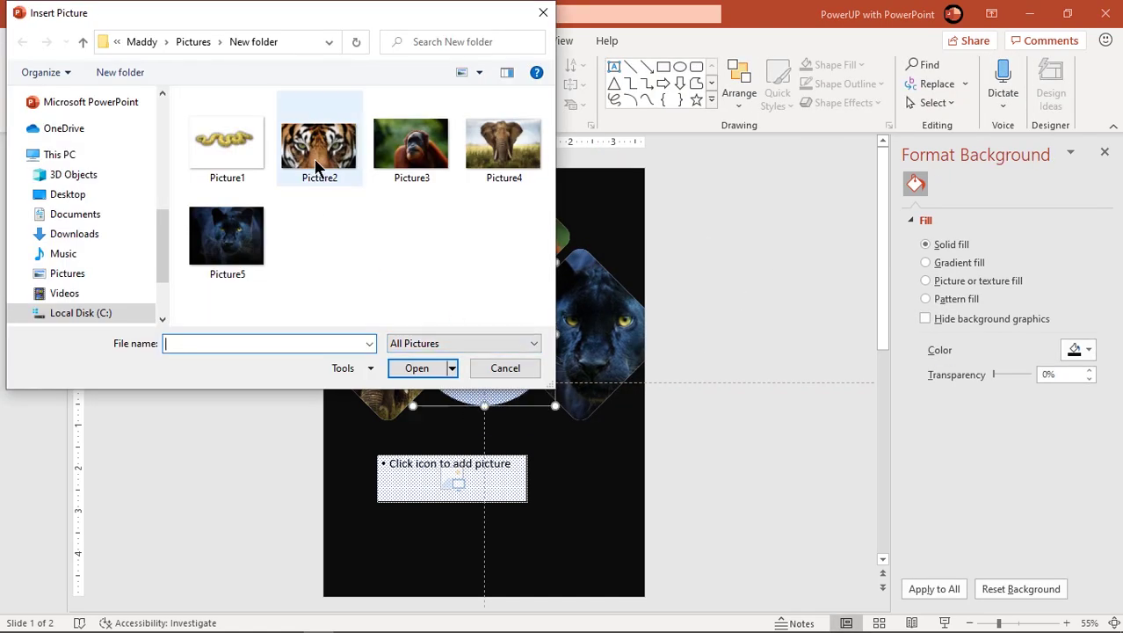
Insert the tiger photo (Picture2) into the circle and select all four animal pictures
double_click(318, 162)
click(740, 278)
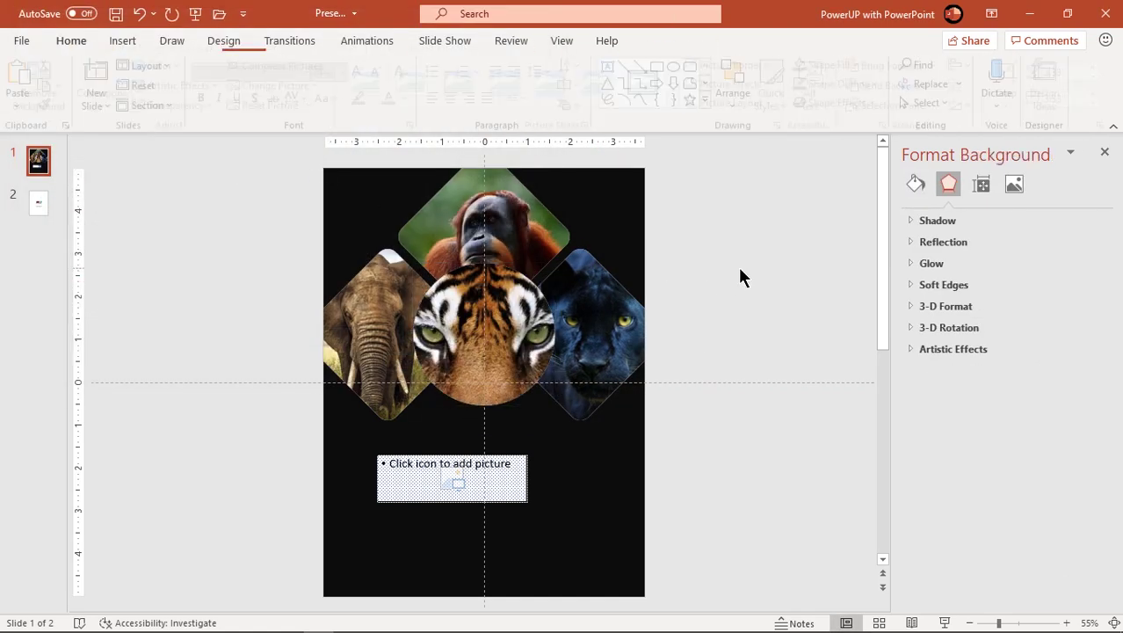
click(509, 394)
shift+click(607, 365)
shift+click(521, 211)
shift+click(355, 330)
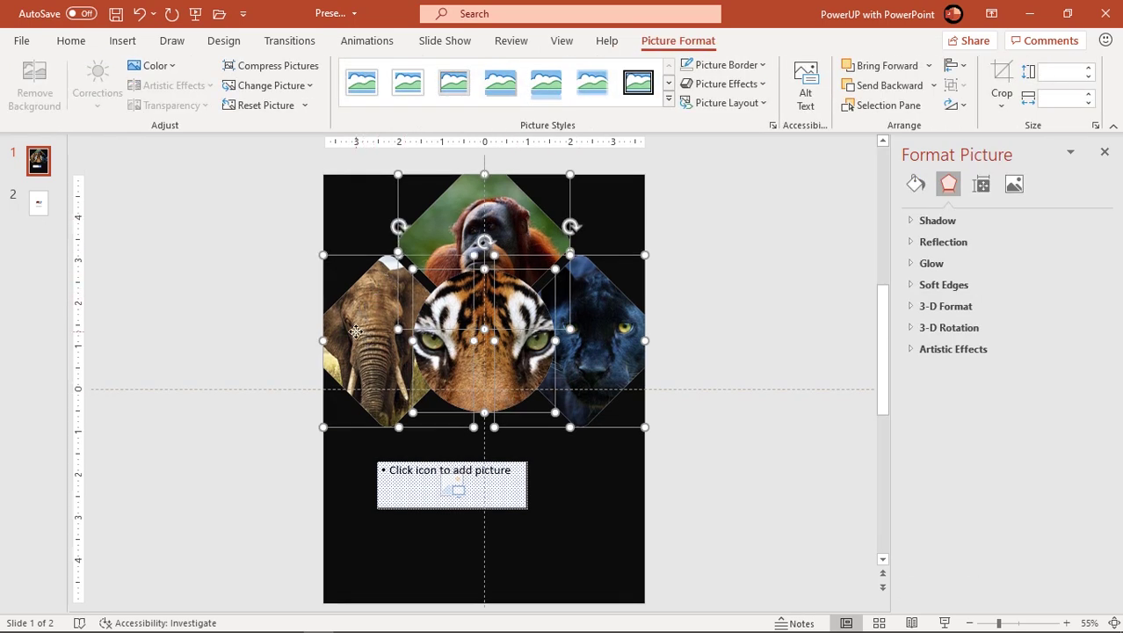
Give the four selected pictures a white picture border of 3 pt weight
click(756, 67)
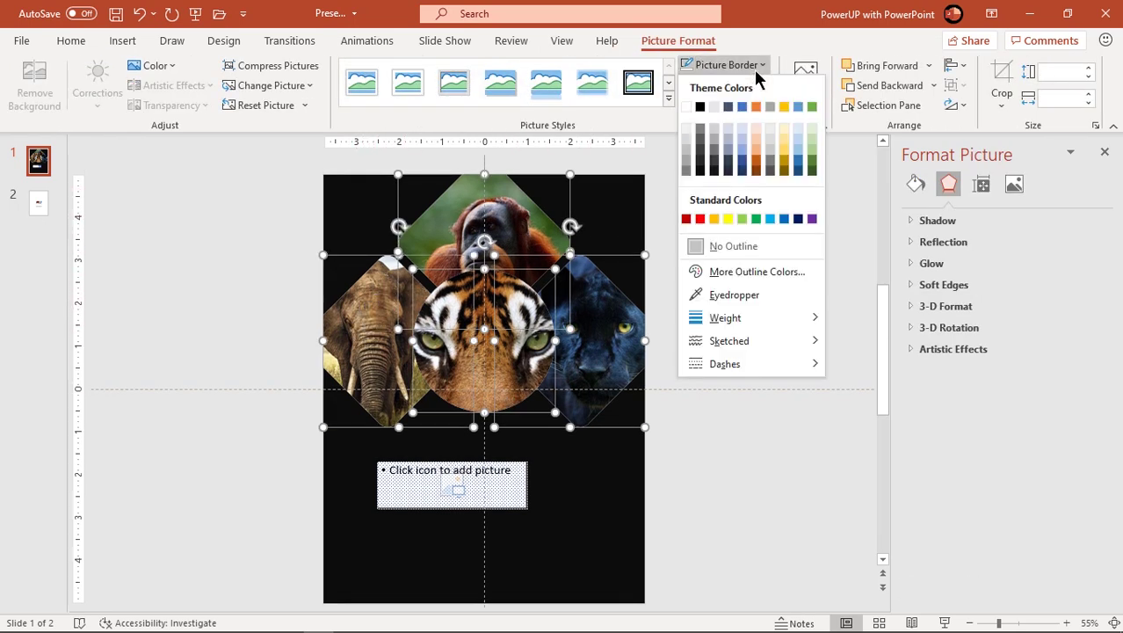
click(684, 105)
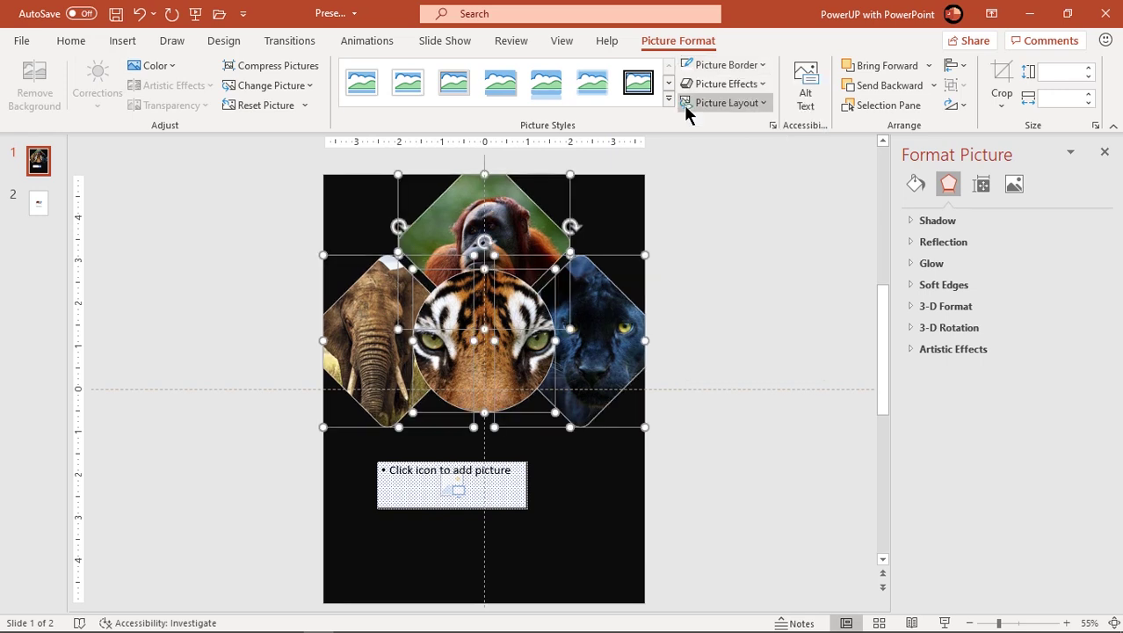
click(752, 66)
mouse_move(737, 323)
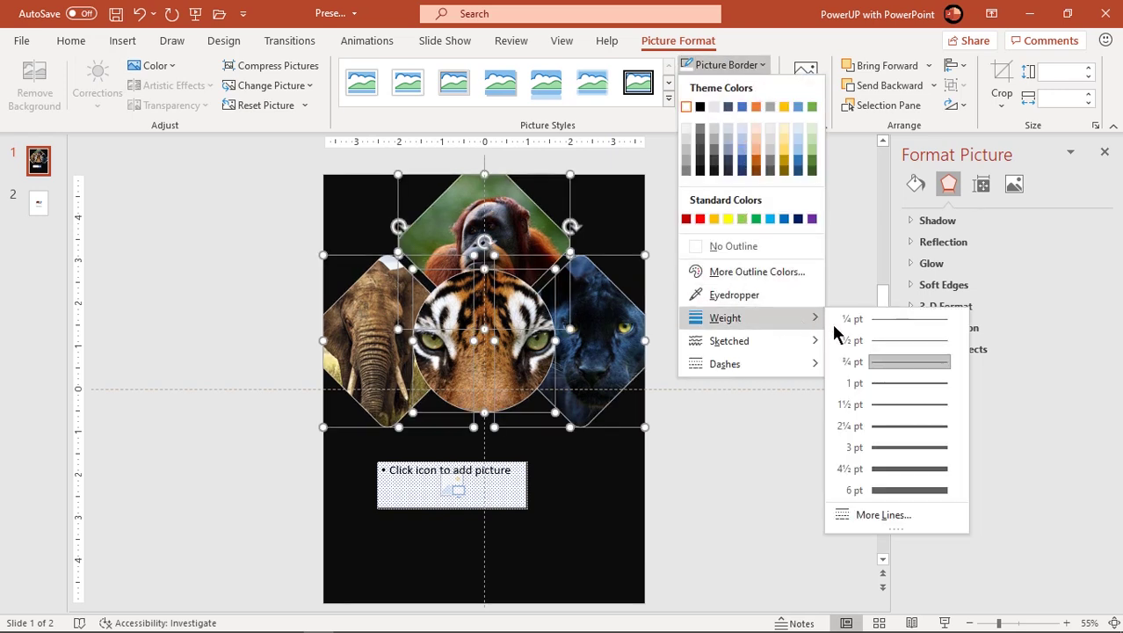
click(882, 449)
click(749, 455)
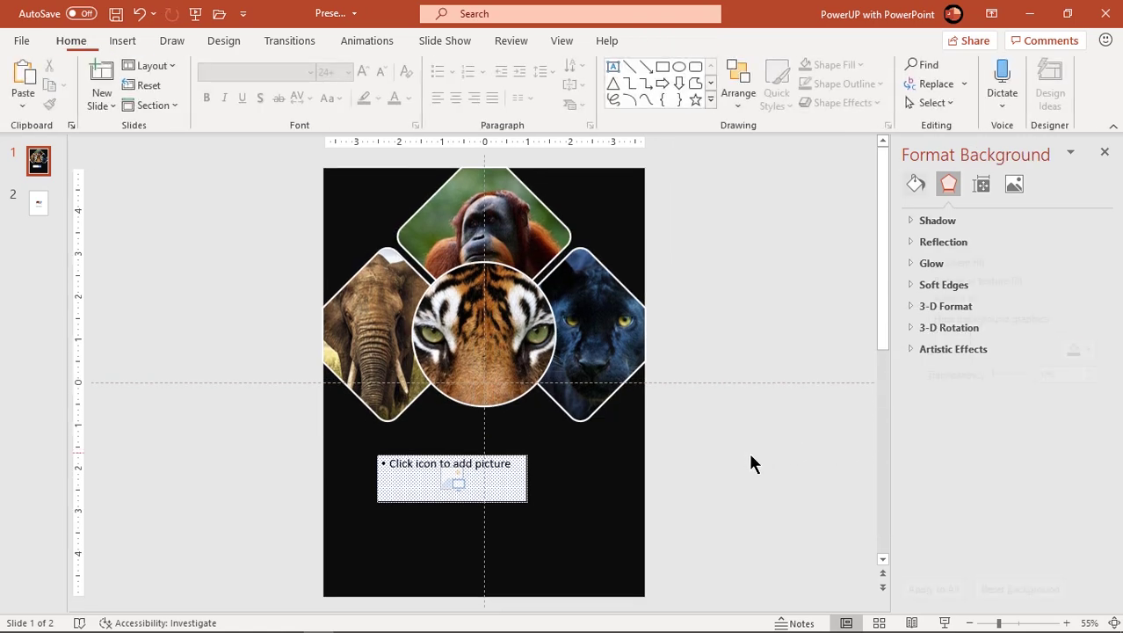
Insert the snake image (Picture1) into the lower placeholder and set its fill to No fill
click(455, 483)
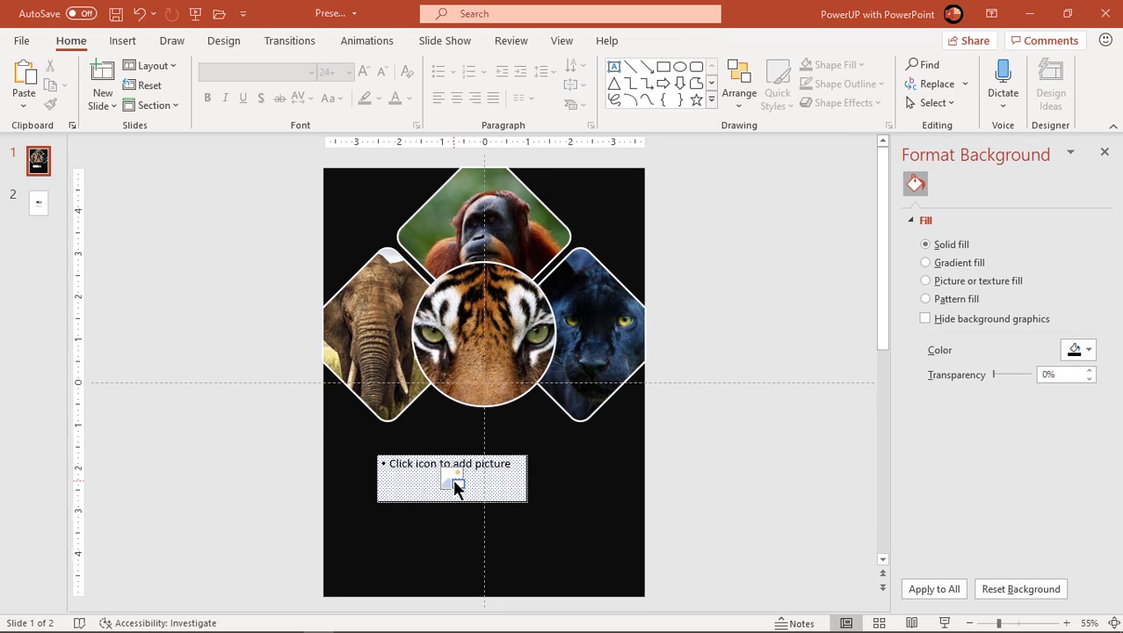
double_click(230, 146)
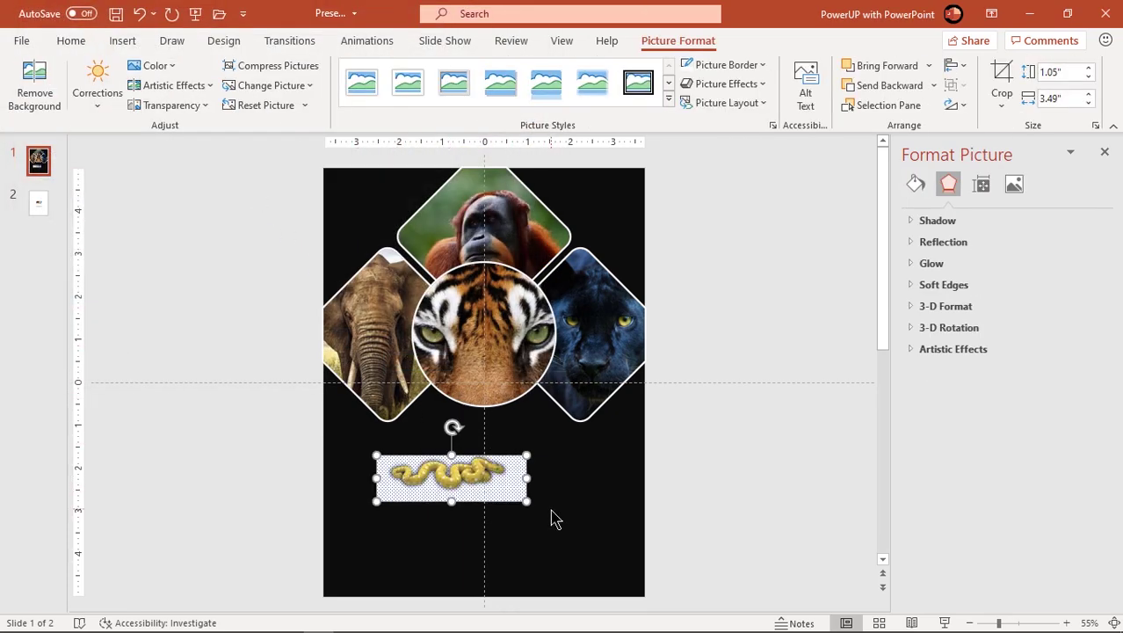
click(916, 183)
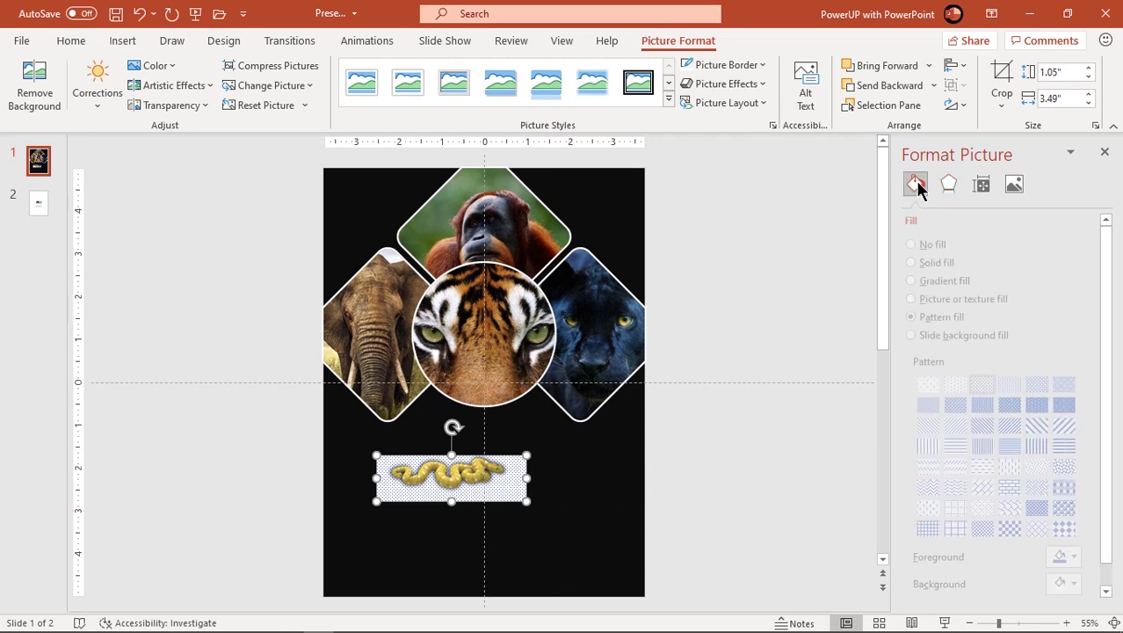
click(932, 243)
Shrink the snake picture to about 0.58 × 1.91 inches
click(699, 467)
click(464, 482)
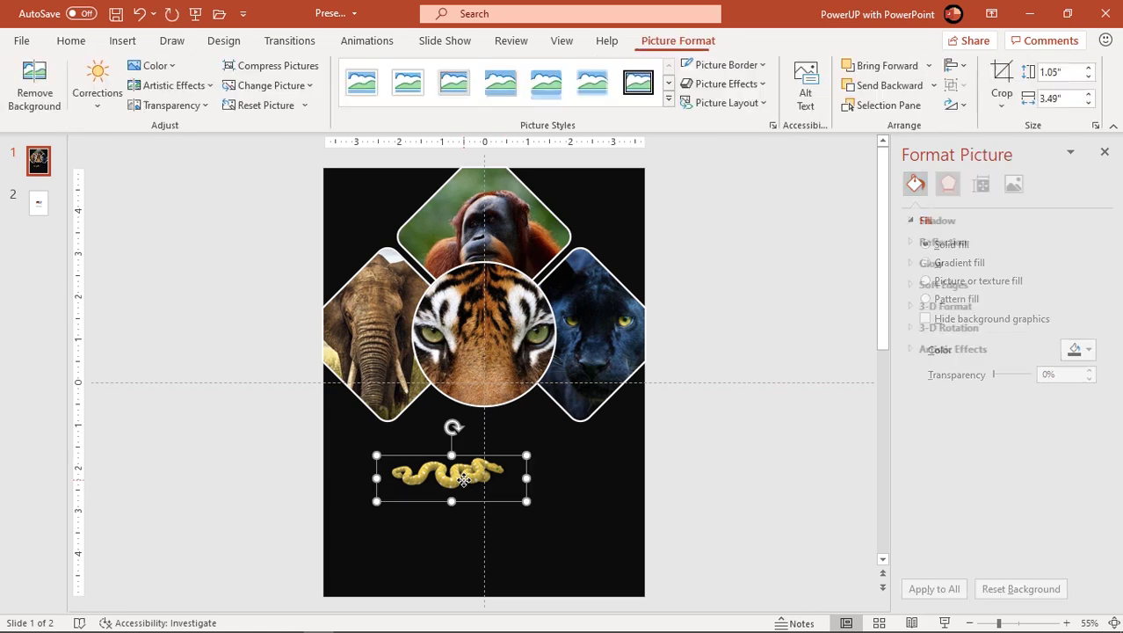
scroll(466, 484, up, 4)
drag(562, 425, 426, 384)
scroll(444, 452, down, 4)
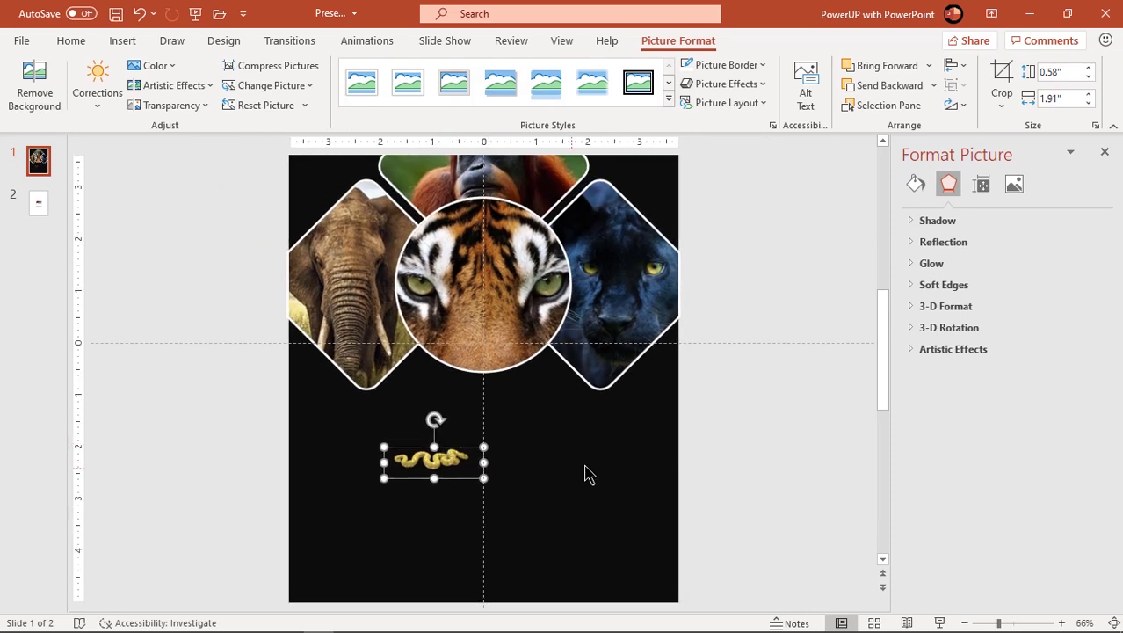
Copy slide 2's WILD heading and body text onto the poster below the photos, coloured white
click(592, 470)
click(38, 204)
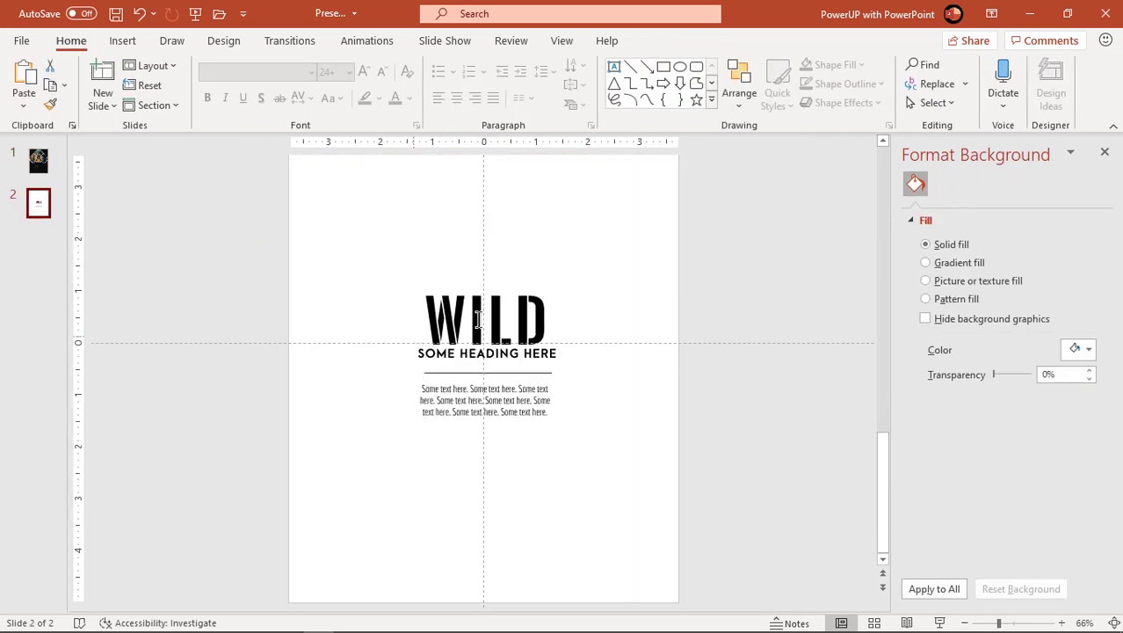
click(495, 290)
shift+click(515, 385)
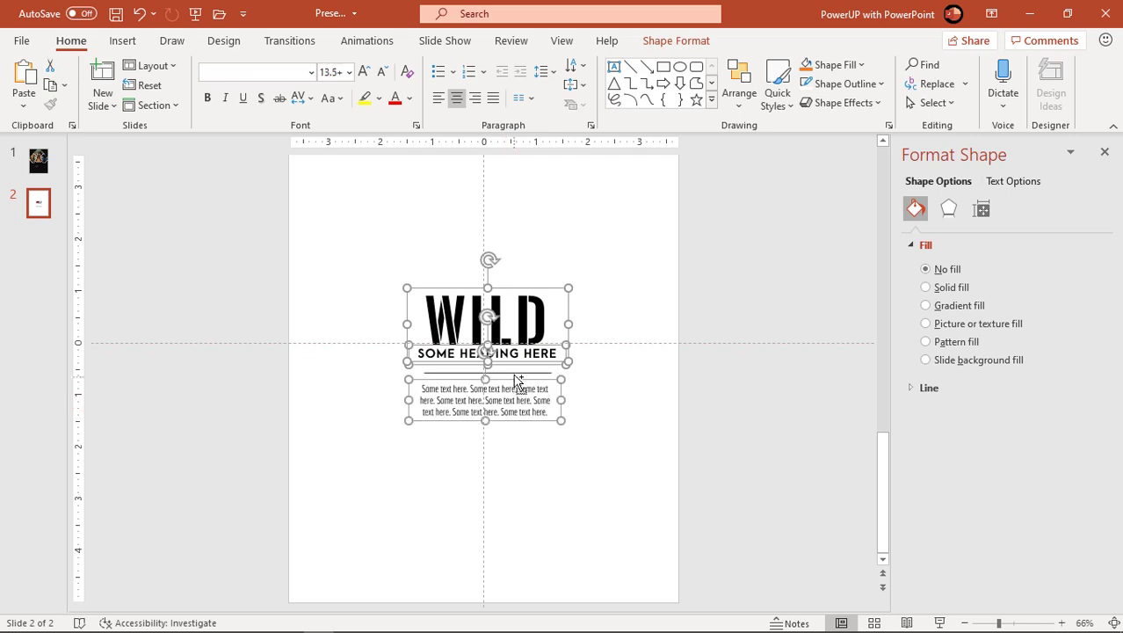
key(ctrl+c)
click(171, 285)
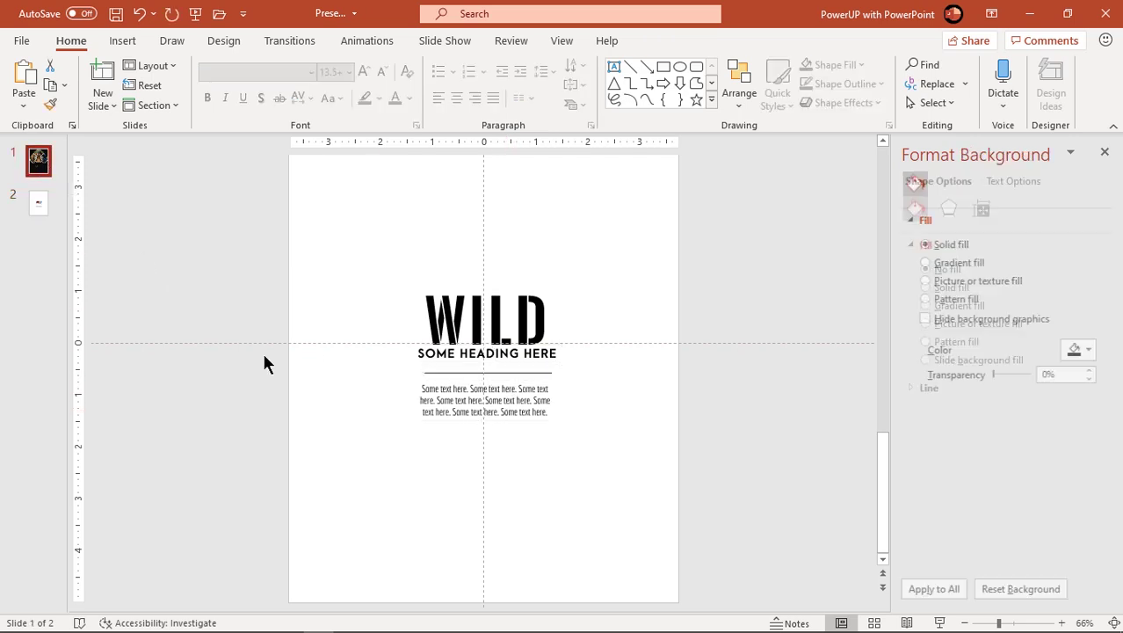
key(Page_Up)
key(ctrl+v)
drag(519, 423, 527, 515)
click(410, 99)
click(393, 141)
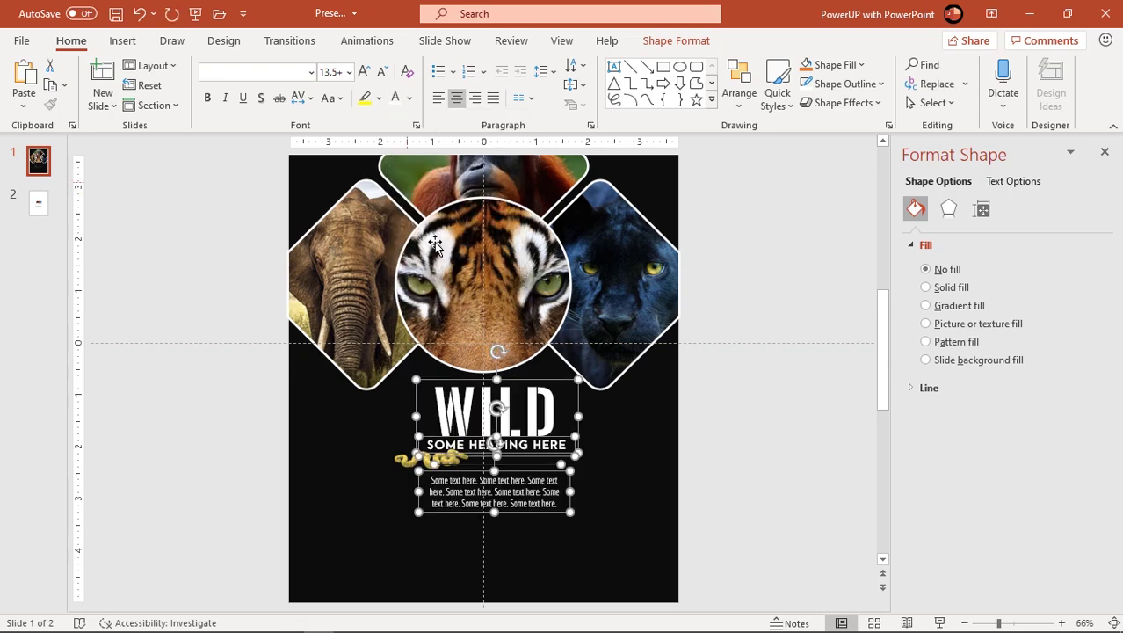
click(690, 510)
Make the thin line beside the snake white with a 2.25 pt weight
click(556, 462)
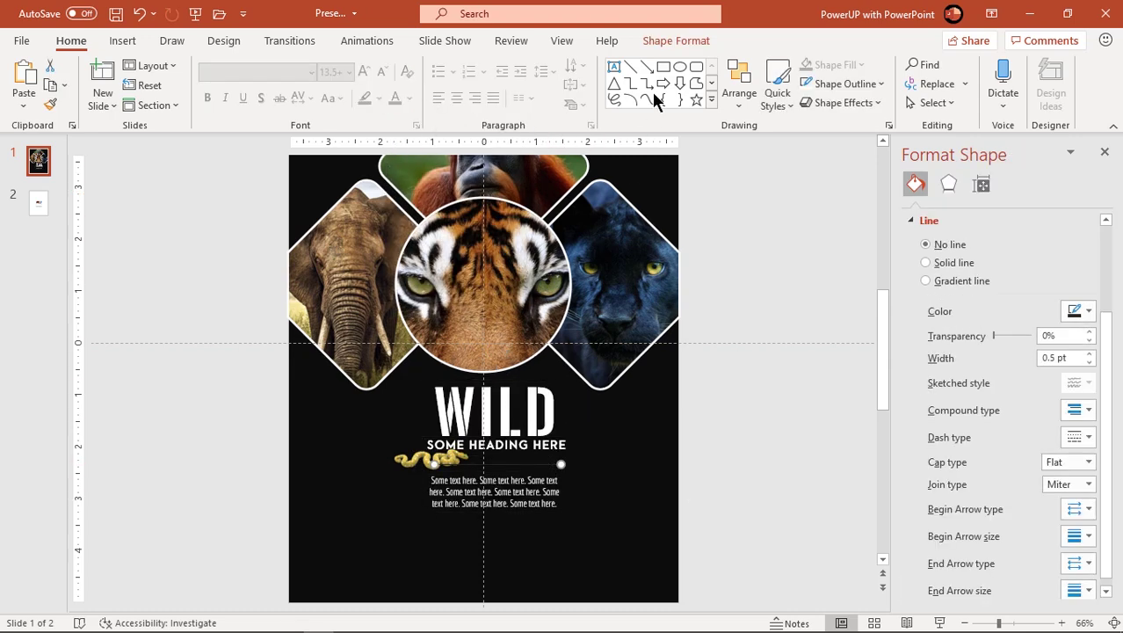
click(672, 40)
click(446, 86)
click(394, 124)
click(428, 88)
mouse_move(431, 335)
click(589, 444)
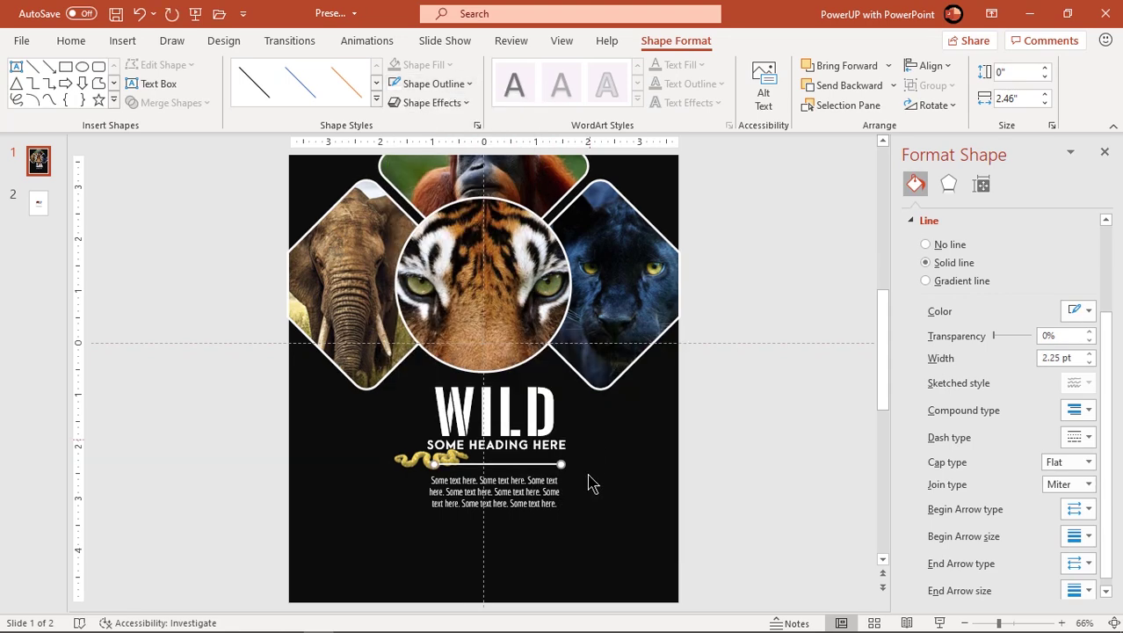
Arrange the text: body lower, SOME HEADING HERE below the snake, snake centred under WILD
scroll(587, 497, up, 4)
drag(455, 410, 514, 509)
drag(544, 365, 578, 442)
click(550, 447)
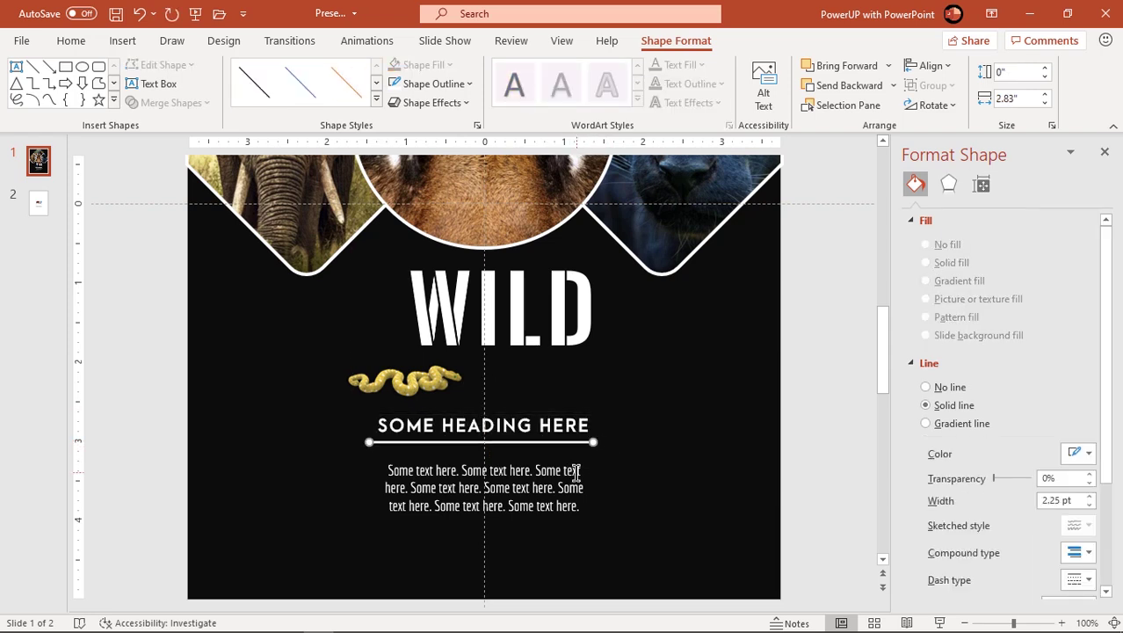
drag(528, 370, 508, 396)
drag(363, 383, 438, 382)
click(263, 388)
scroll(263, 388, down, 5)
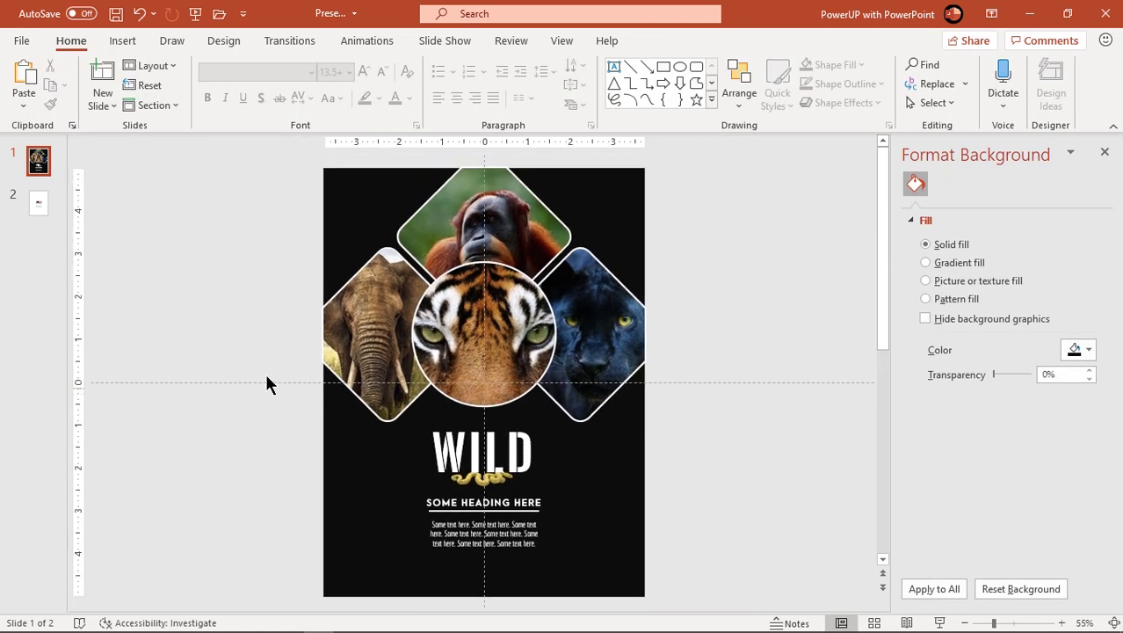
Draw a small top-left oval with no outline and a Black, Text 1, Lighter 15% fill
click(122, 40)
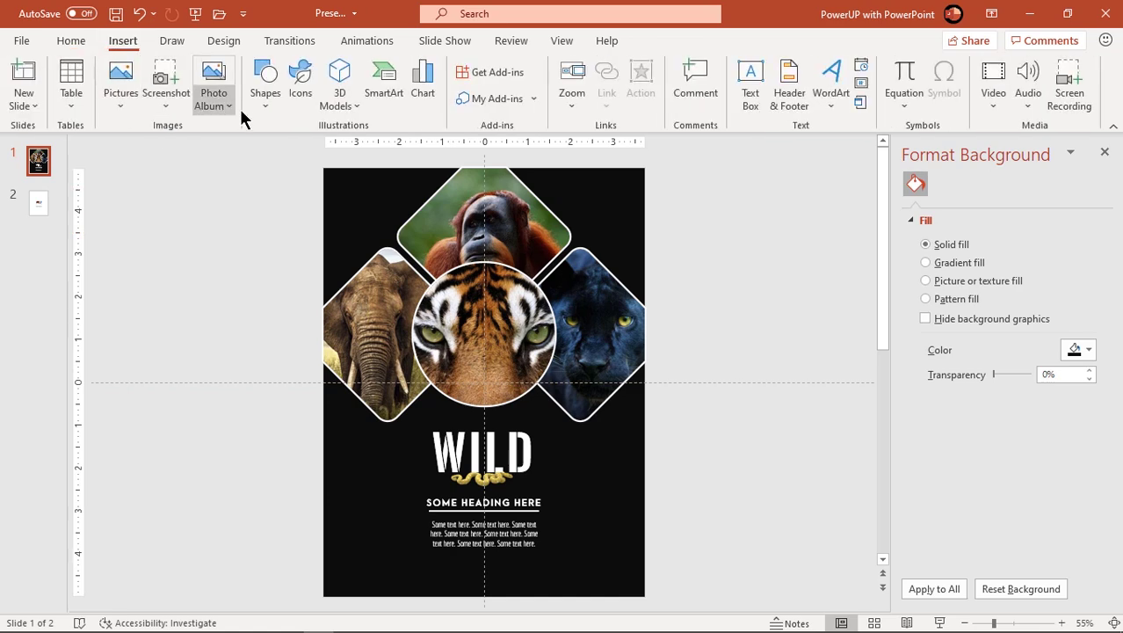
click(257, 106)
click(322, 148)
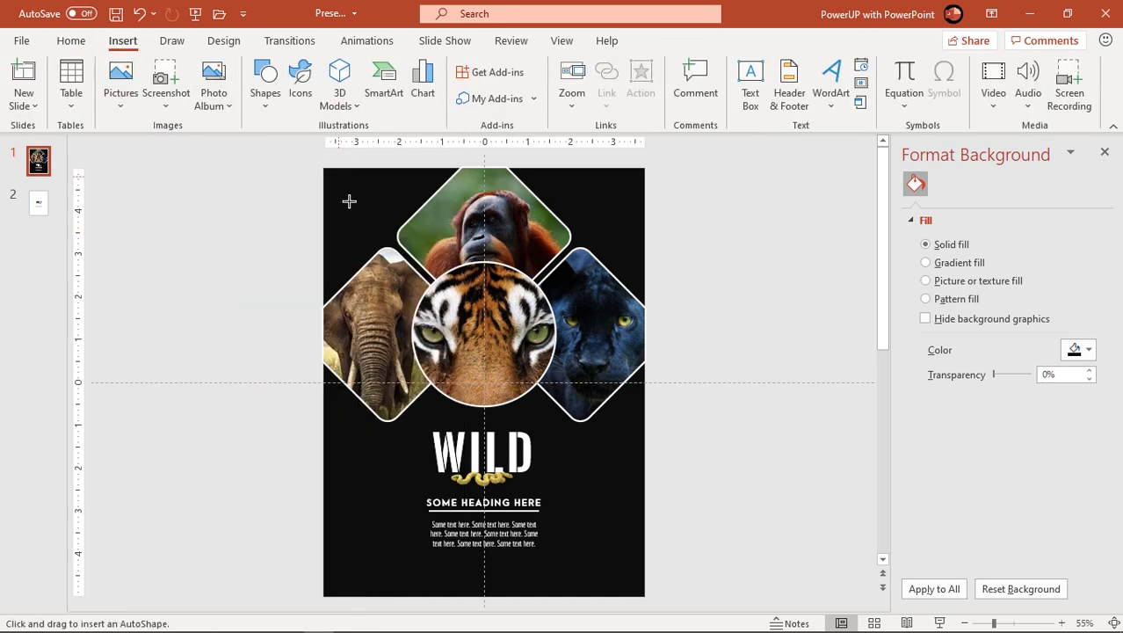
drag(339, 186, 373, 220)
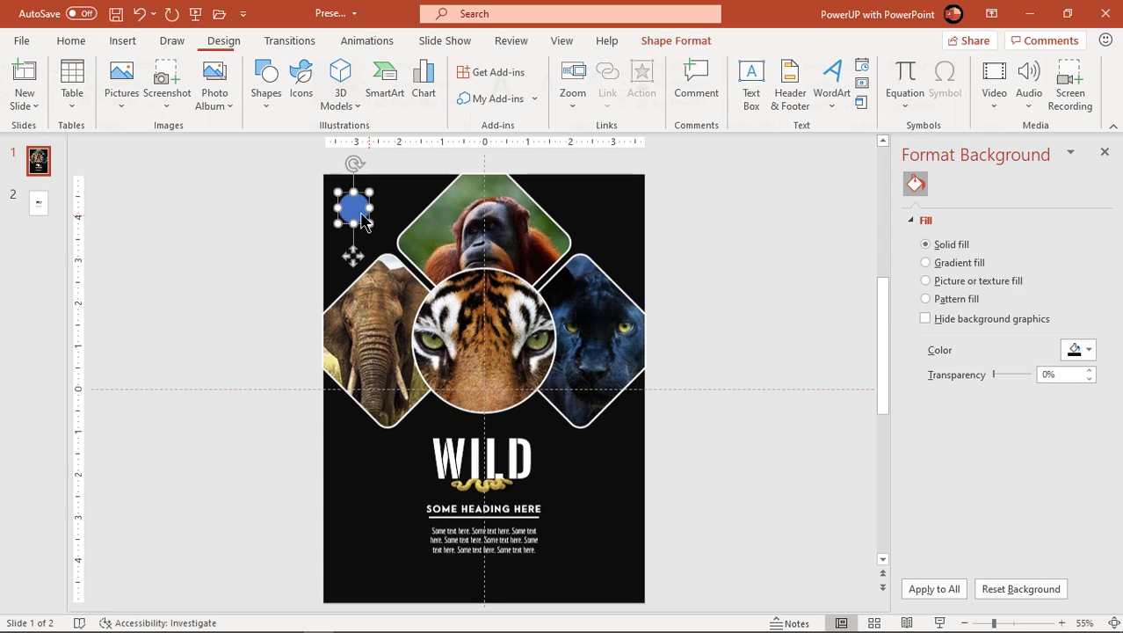
click(431, 85)
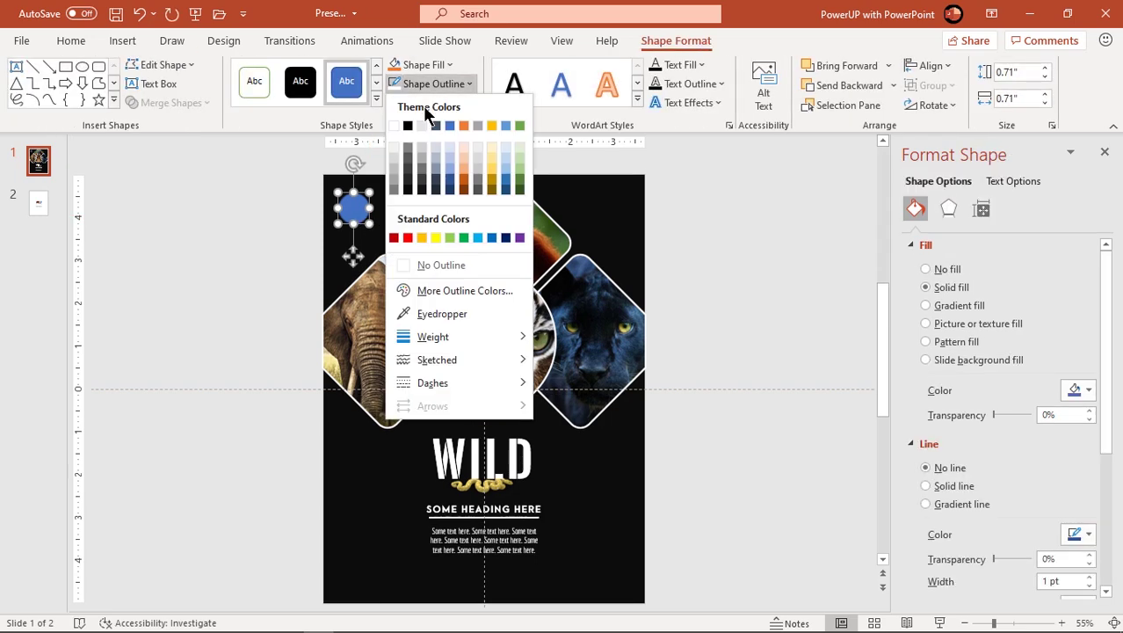
click(431, 264)
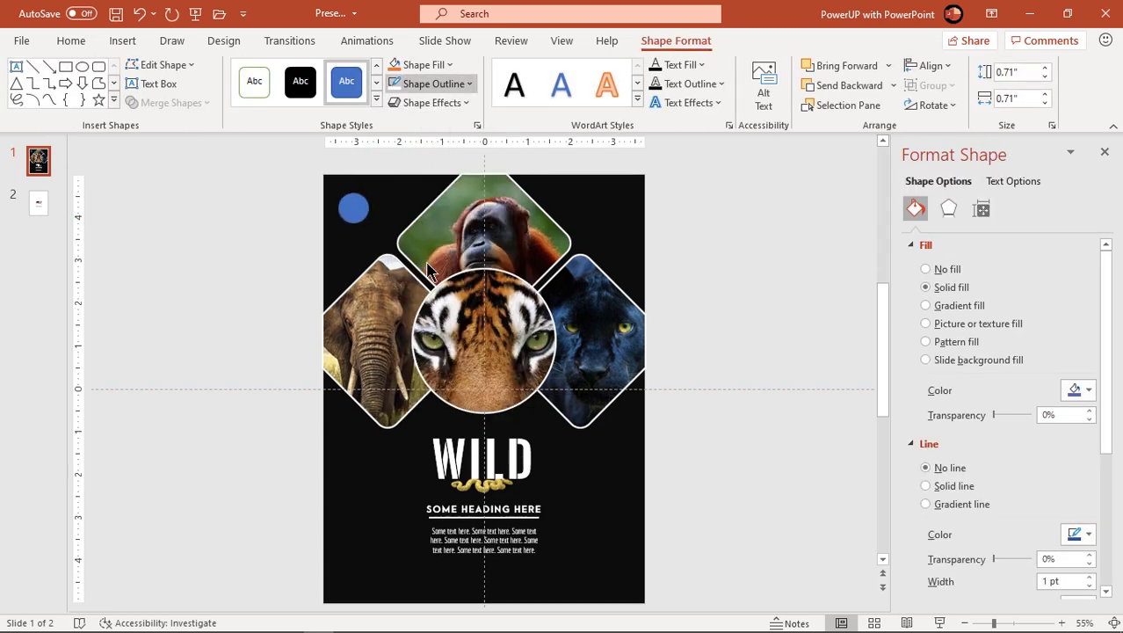
click(439, 67)
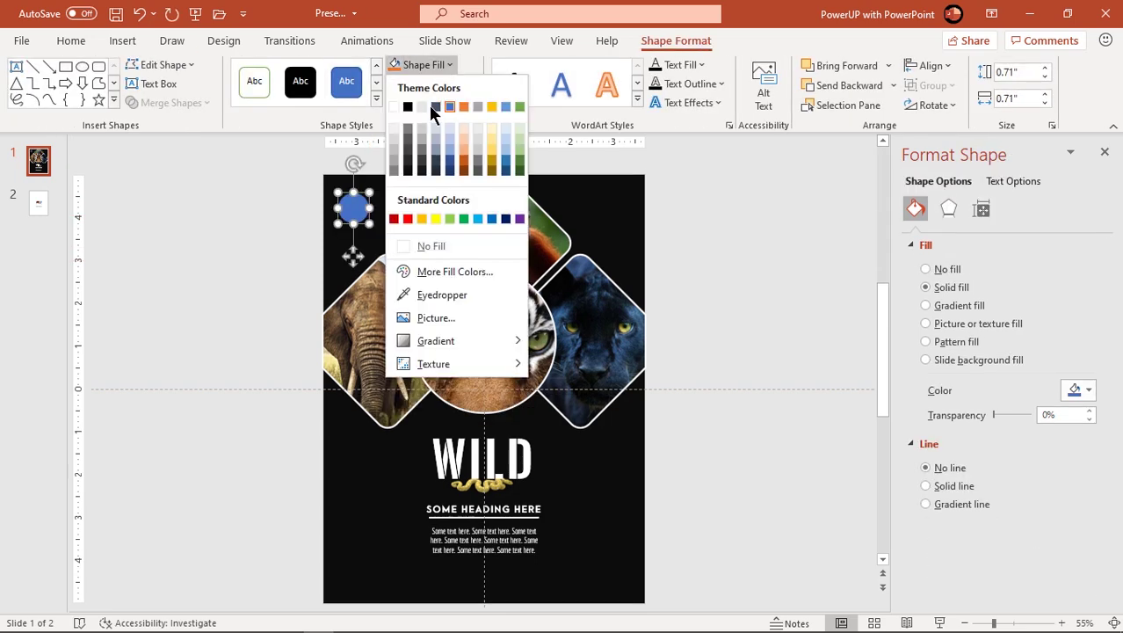
click(407, 155)
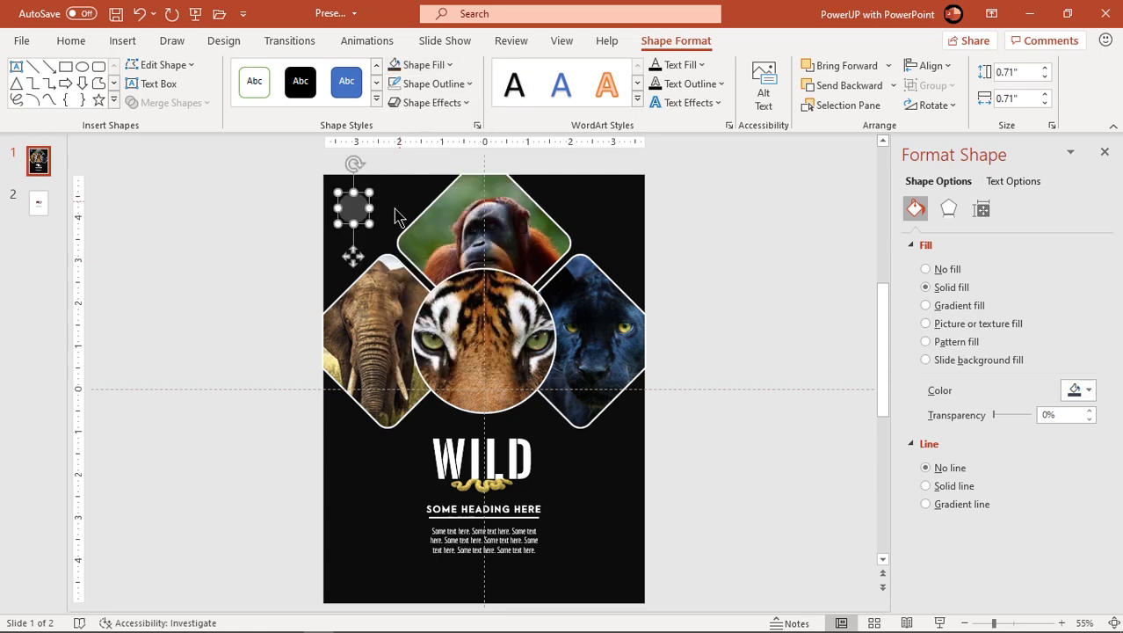